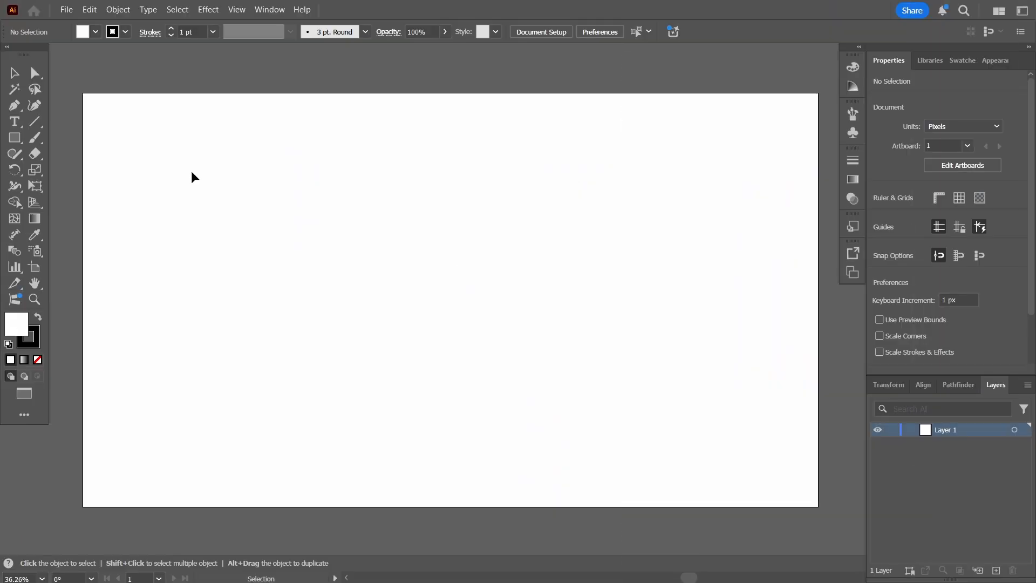
# Type COOL on the artboard, scale it up, and centre it horizontally and vertically on the artboard
pyautogui.click(20, 124)
pyautogui.click(351, 252)
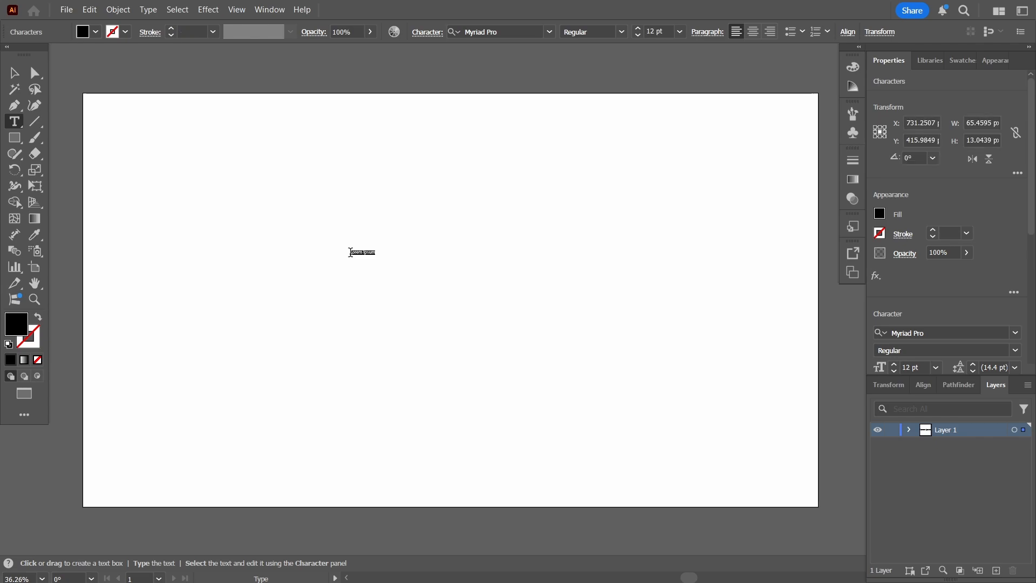
pyautogui.write('CooL')
pyautogui.press('Escape')
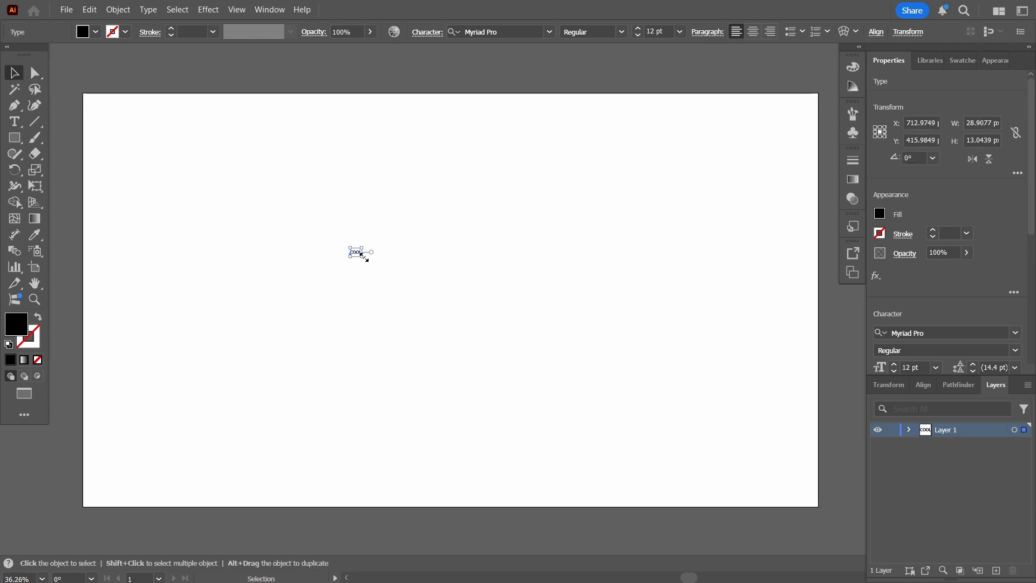
pyautogui.moveTo(361, 255); pyautogui.dragTo(532, 379)
pyautogui.hotkey('shift', 'F7')
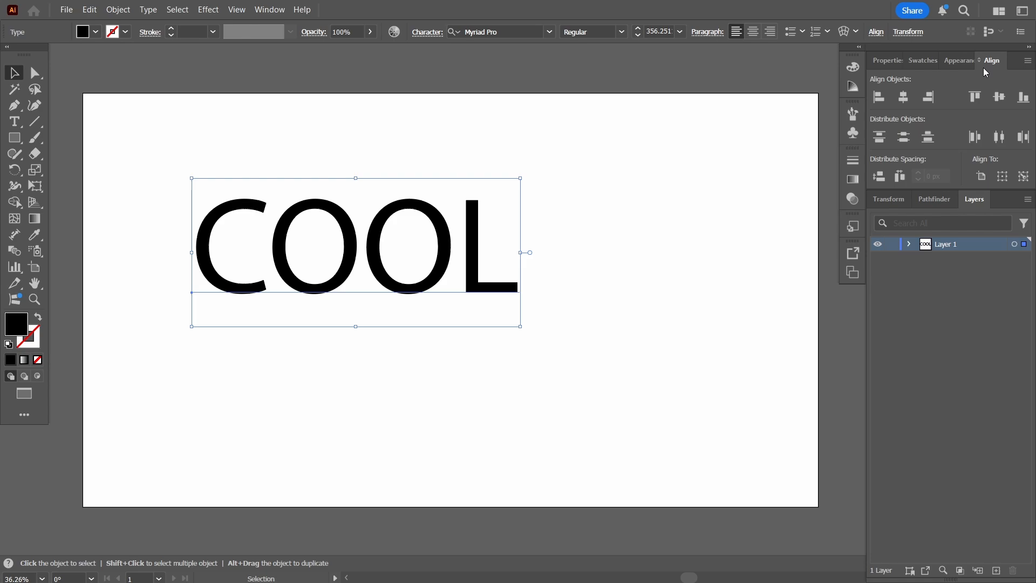
pyautogui.click(903, 96)
pyautogui.click(999, 96)
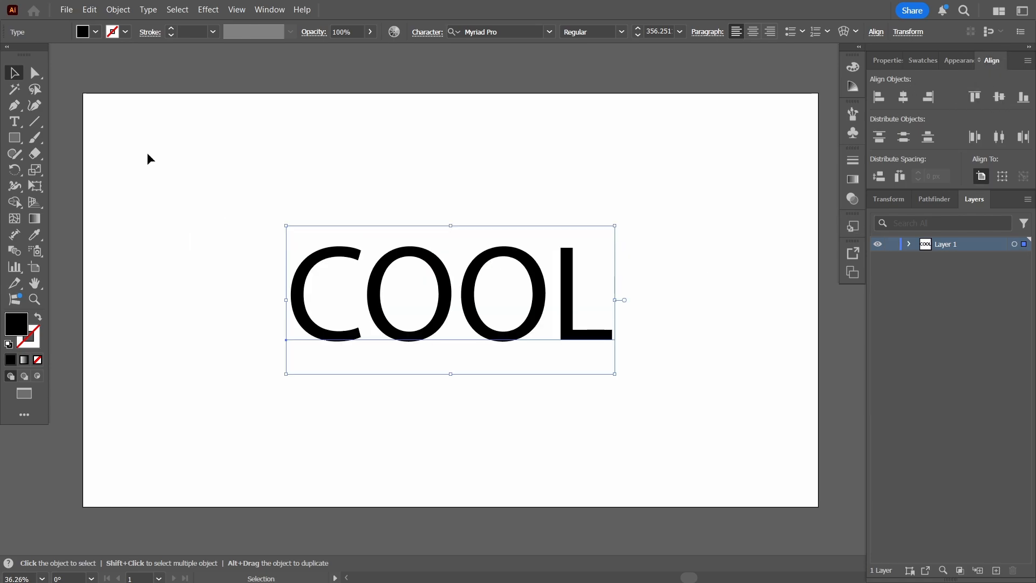
# Change COOL's font to Nougat ExtraBlack, then deselect the text
pyautogui.press('t')
pyautogui.doubleClick(322, 302)
pyautogui.click(550, 31)
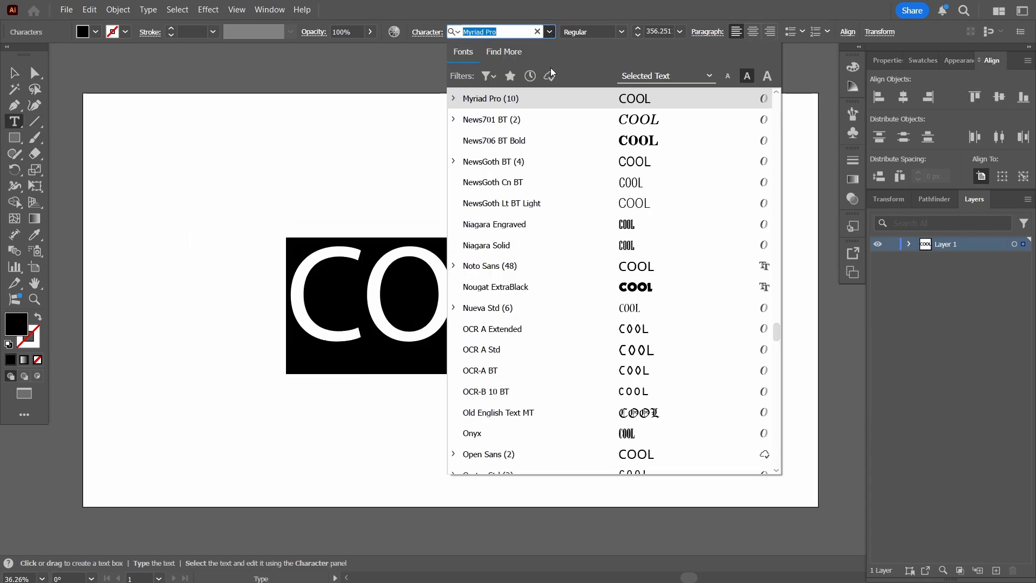
pyautogui.click(520, 287)
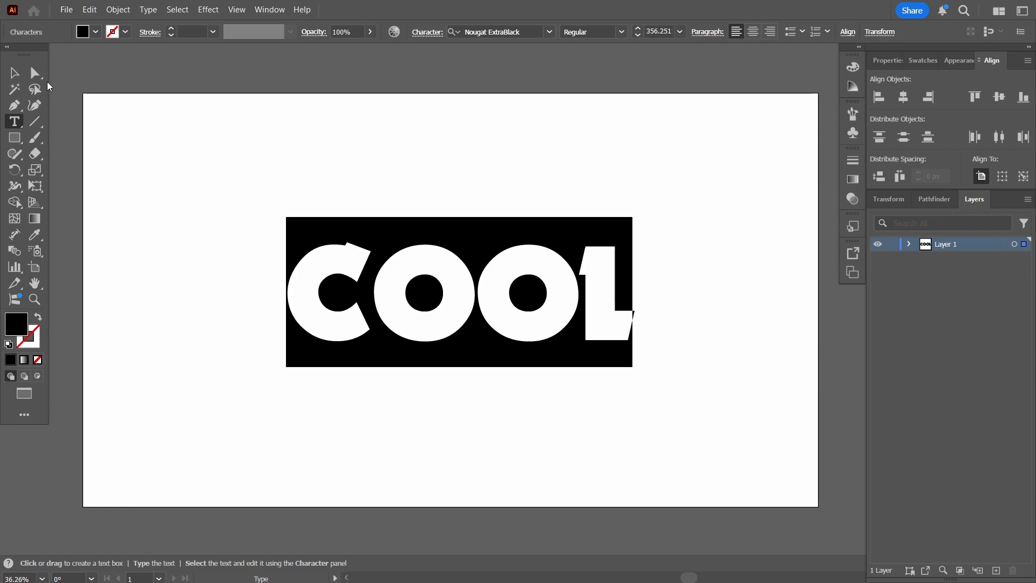
pyautogui.click(14, 72)
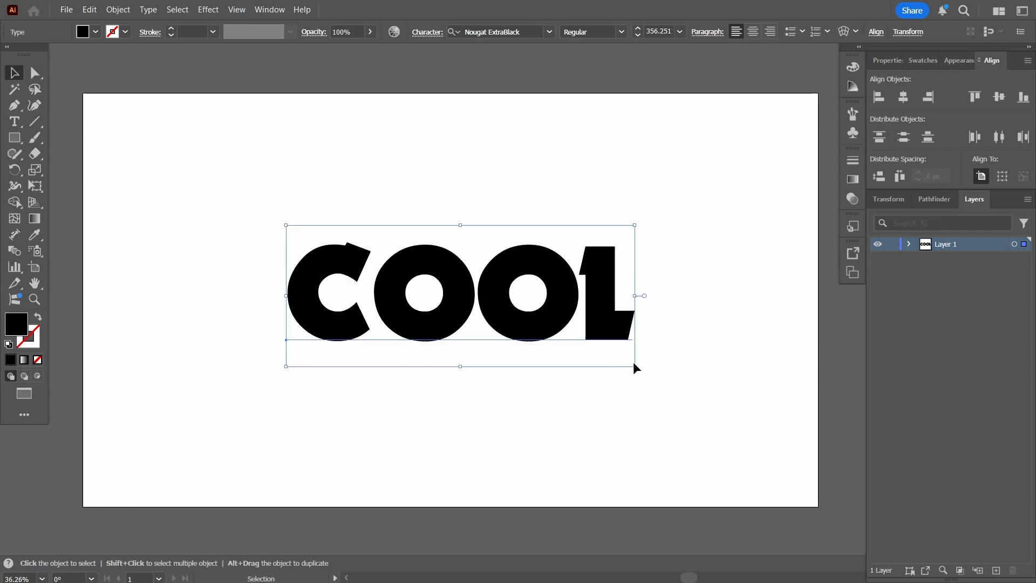
pyautogui.click(648, 351)
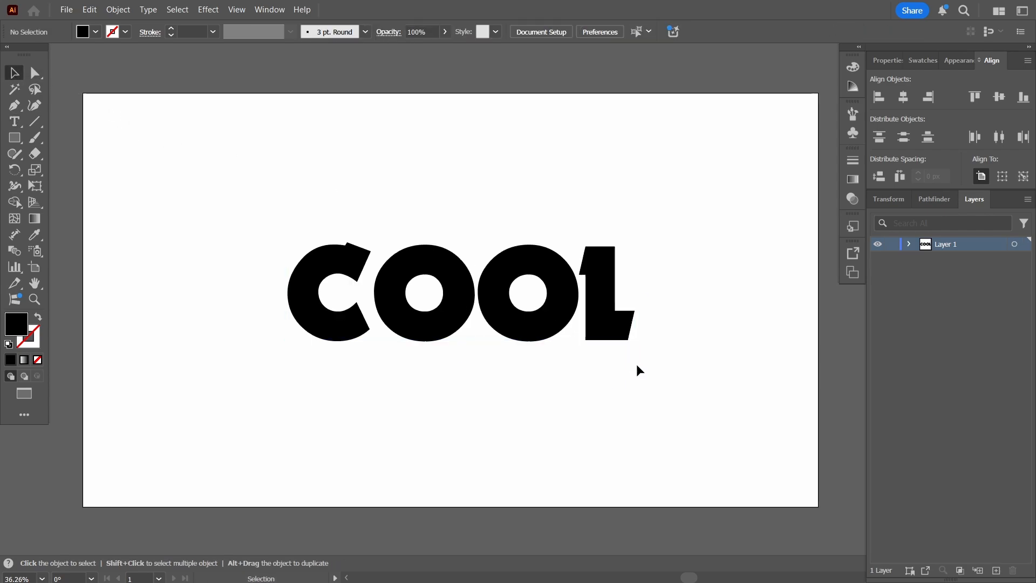
# Enlarge COOL further and re-centre it on the artboard
pyautogui.click(565, 317)
pyautogui.moveTo(632, 368); pyautogui.dragTo(701, 394)
pyautogui.click(904, 100)
pyautogui.click(999, 97)
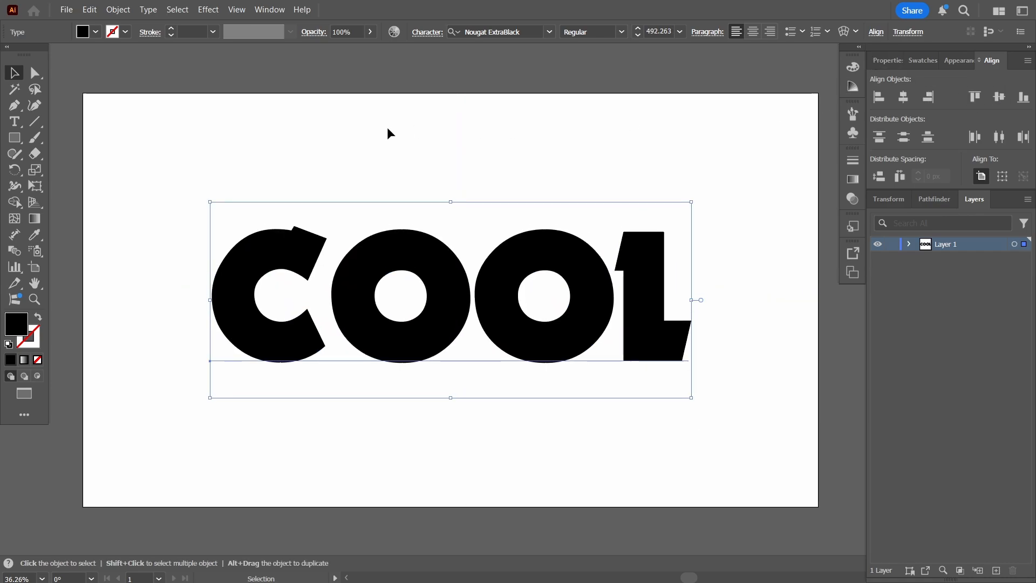
# Clear the character fill to None and add a new fill in the Appearance panel
pyautogui.click(37, 360)
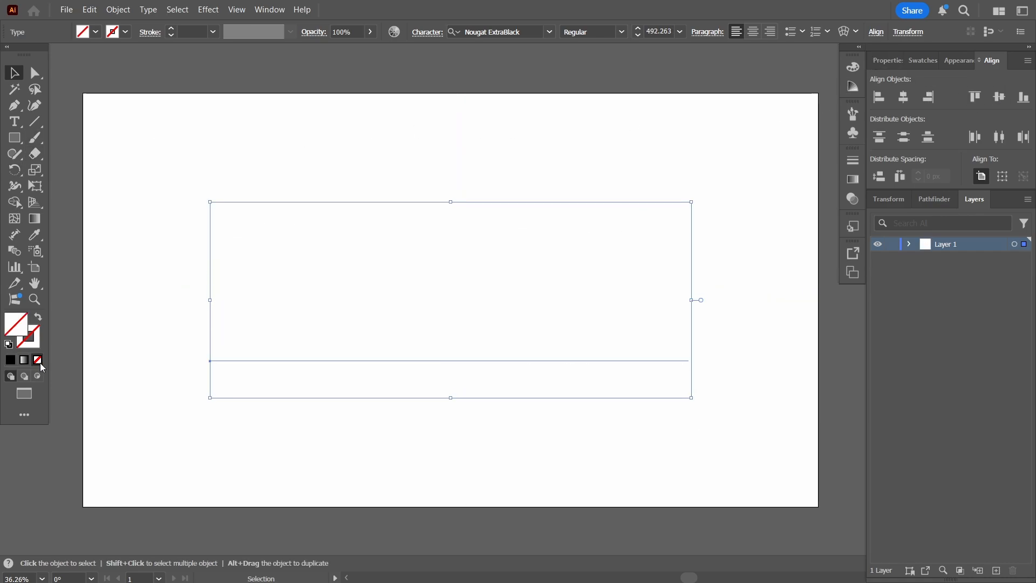
pyautogui.click(958, 55)
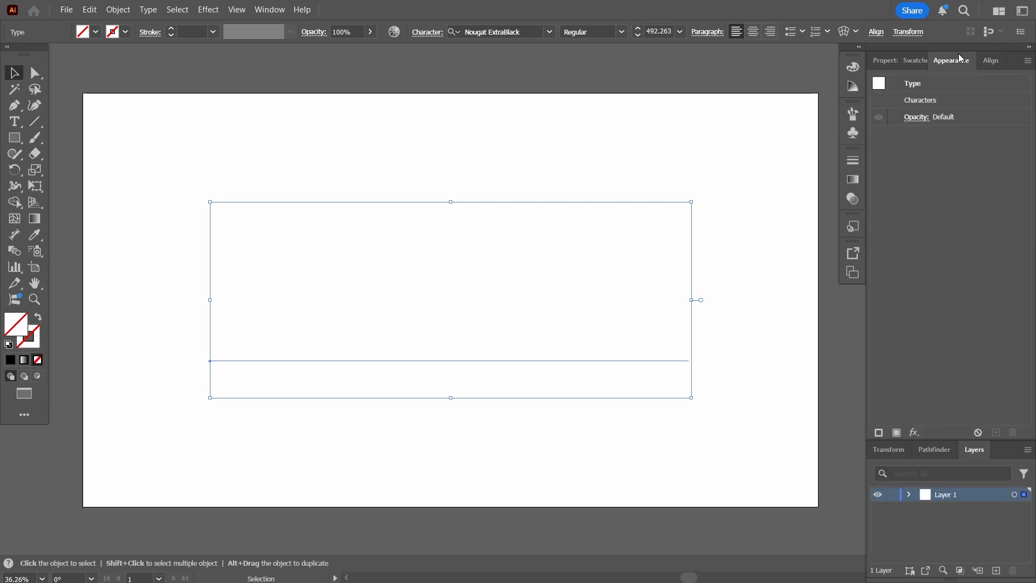
pyautogui.click(896, 432)
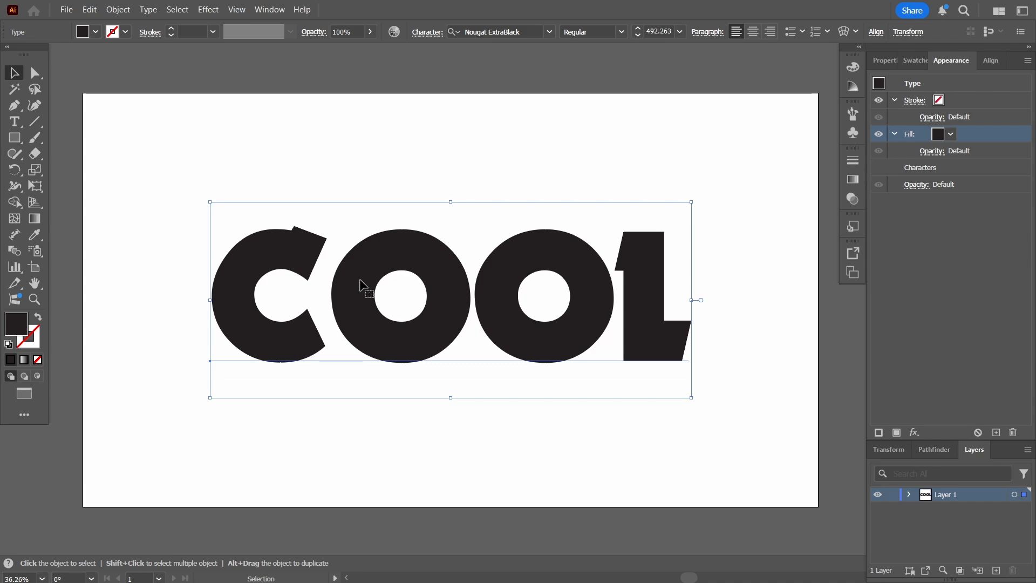
# Apply a linear gradient to COOL's fill at an angle of -90°
pyautogui.click(33, 219)
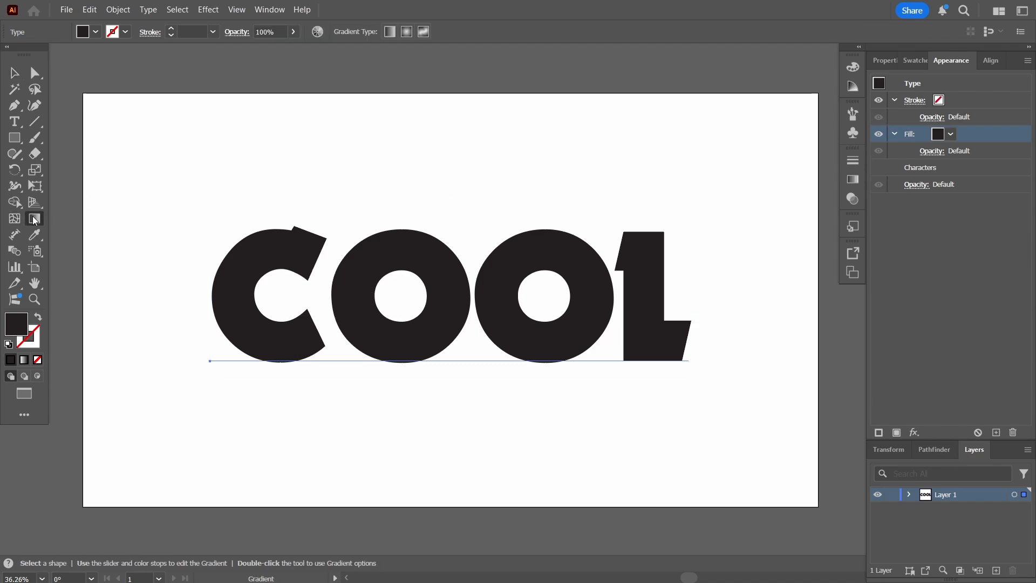
pyautogui.click(390, 31)
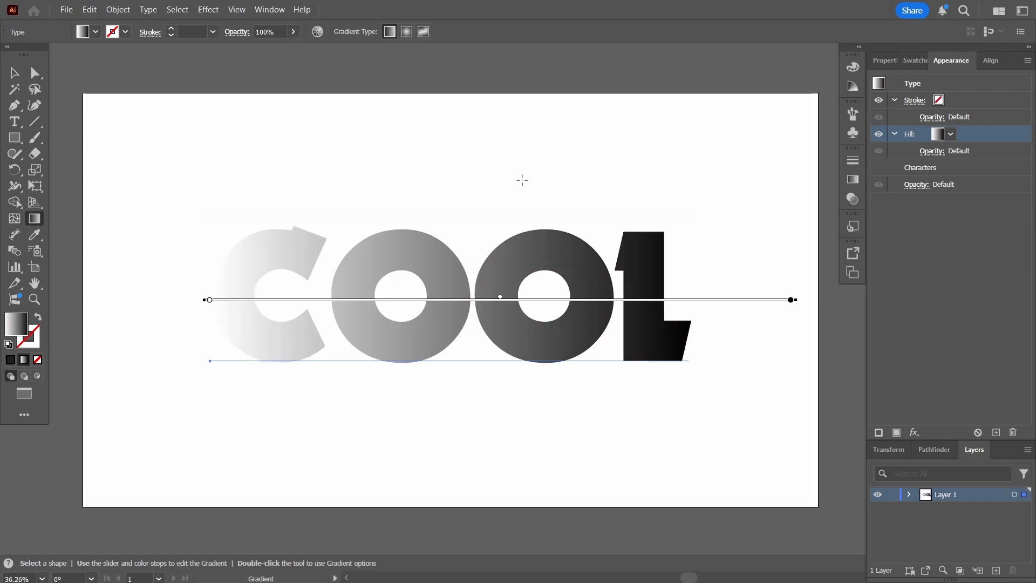
pyautogui.click(854, 182)
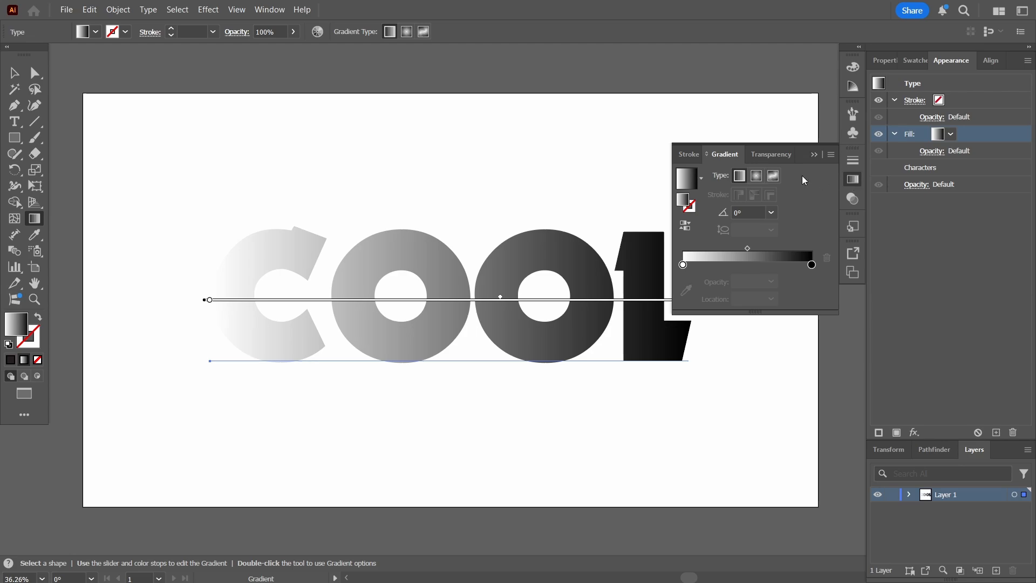
pyautogui.click(771, 212)
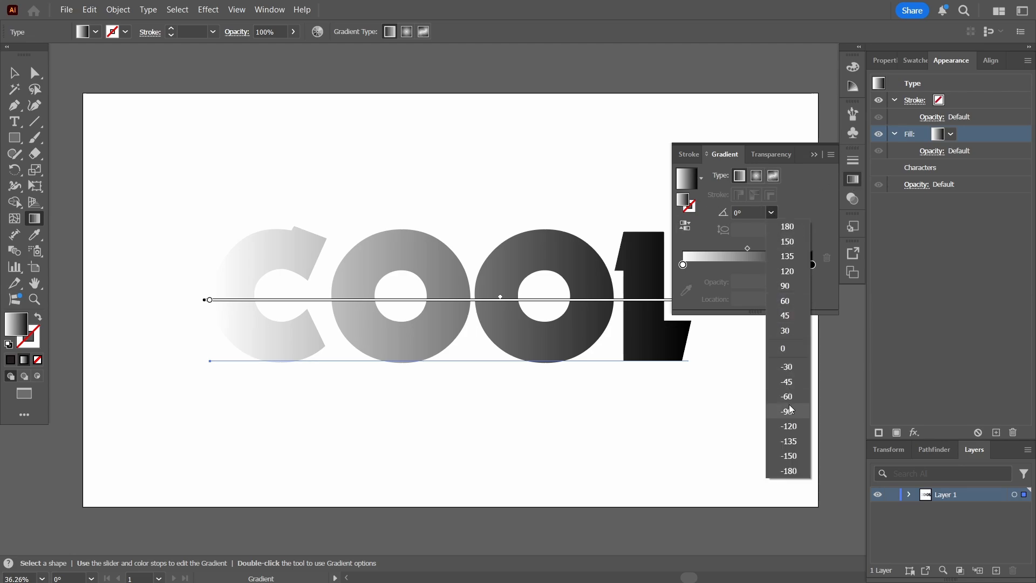
pyautogui.click(787, 286)
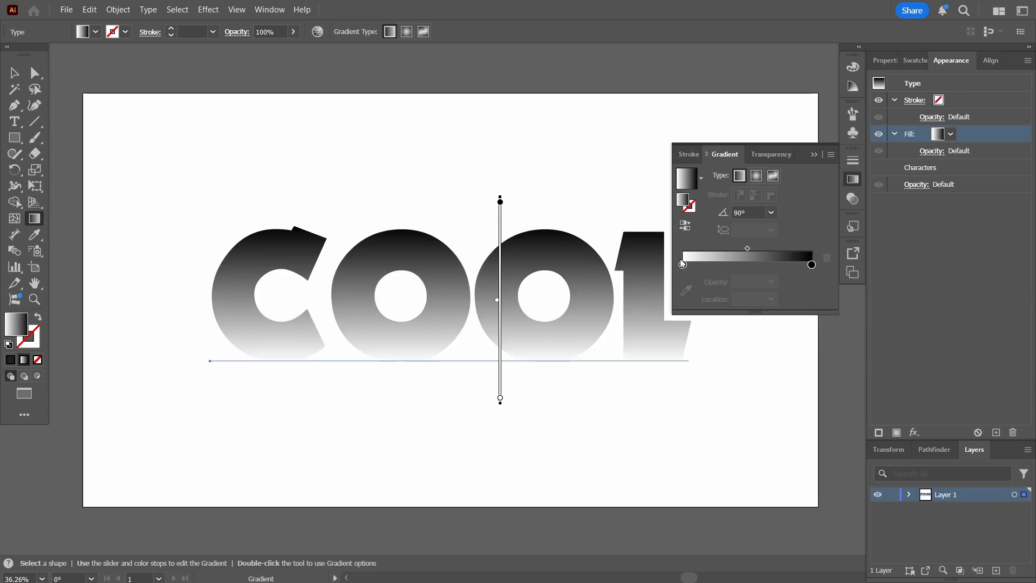
pyautogui.click(772, 213)
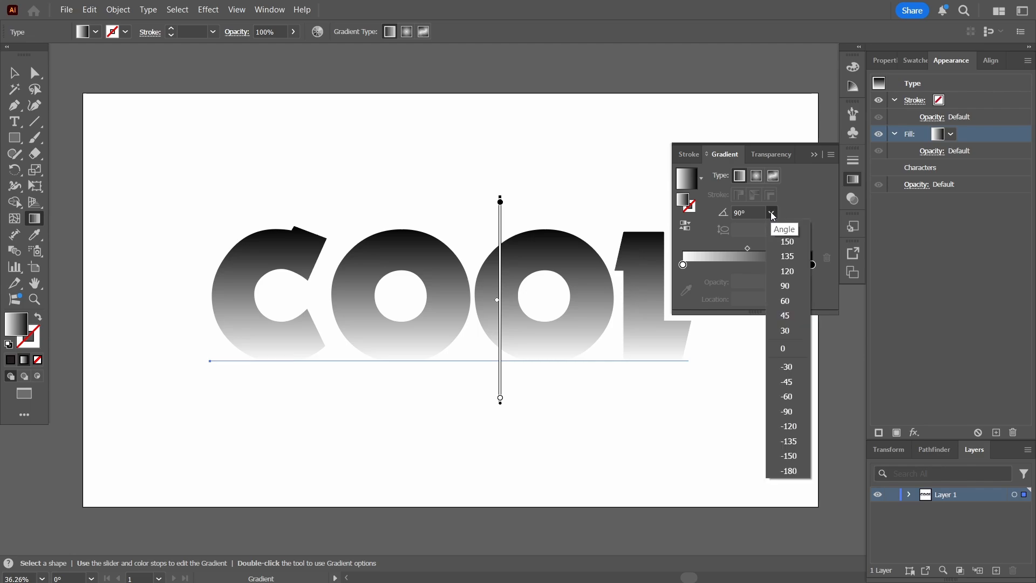
pyautogui.click(703, 237)
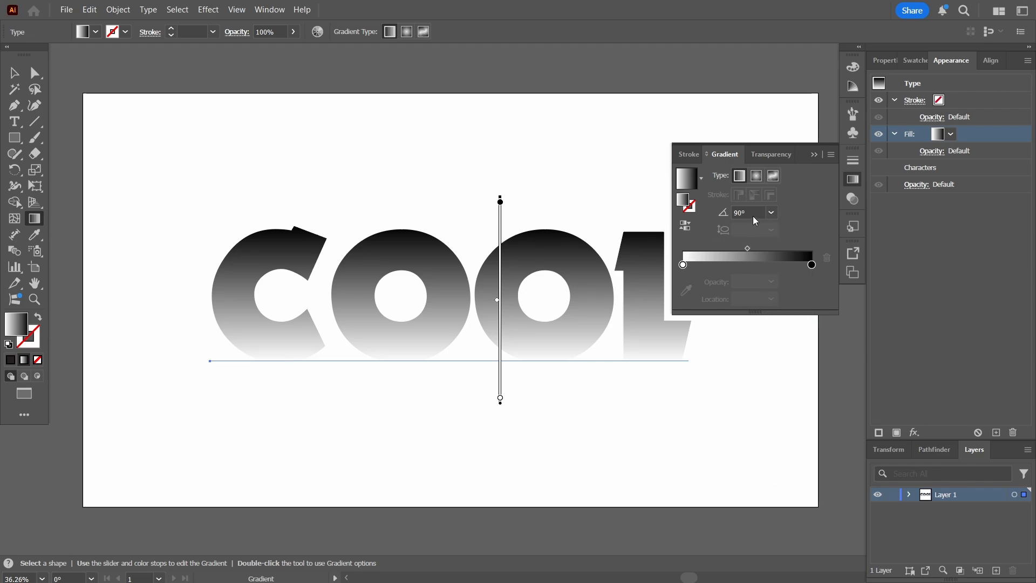
pyautogui.click(776, 214)
pyautogui.click(786, 411)
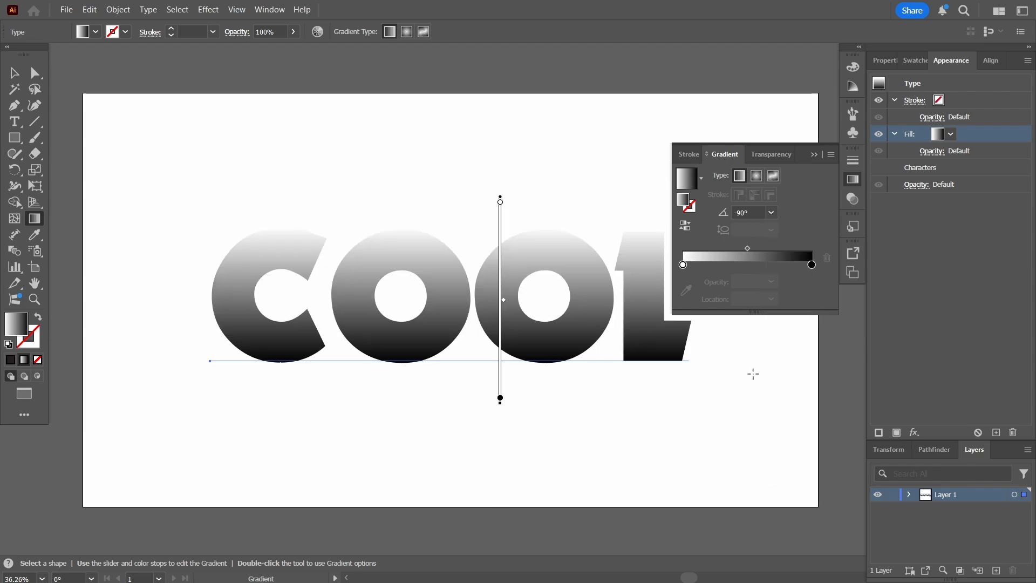
# Set the gradient's starting stop to cyan 00e0f7
pyautogui.click(682, 265)
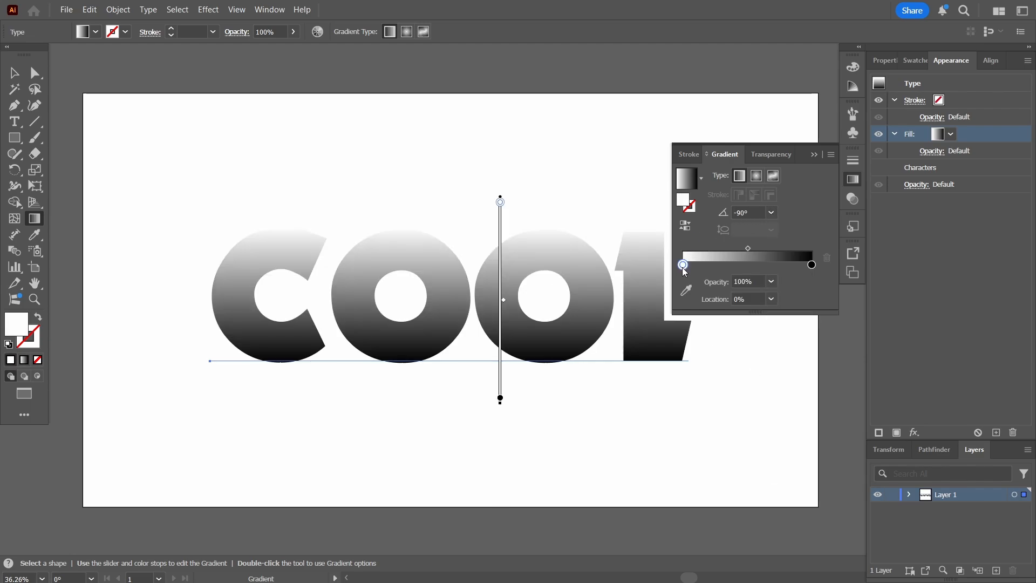
pyautogui.doubleClick(17, 323)
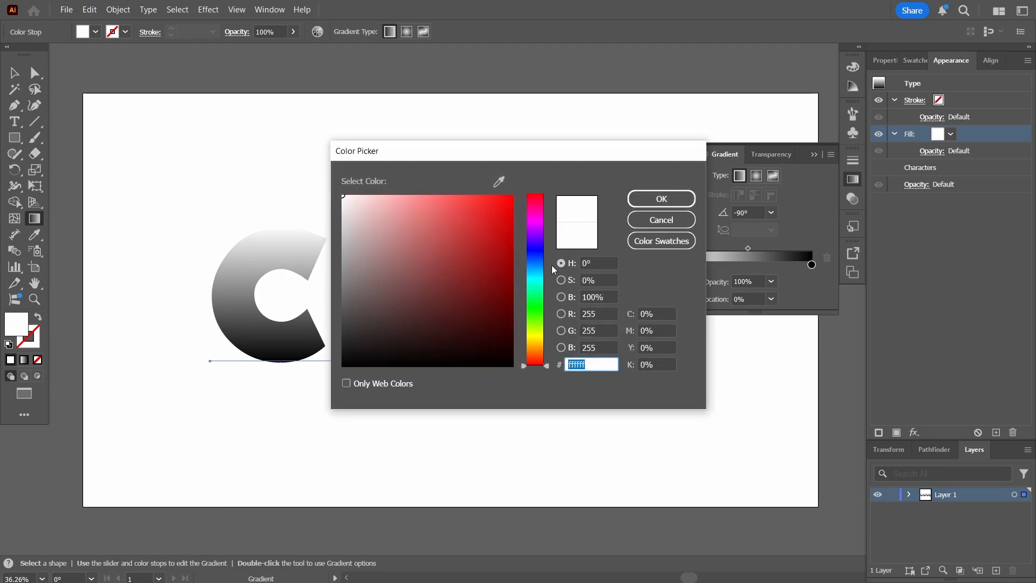
pyautogui.click(535, 259)
pyautogui.moveTo(535, 258); pyautogui.dragTo(537, 276)
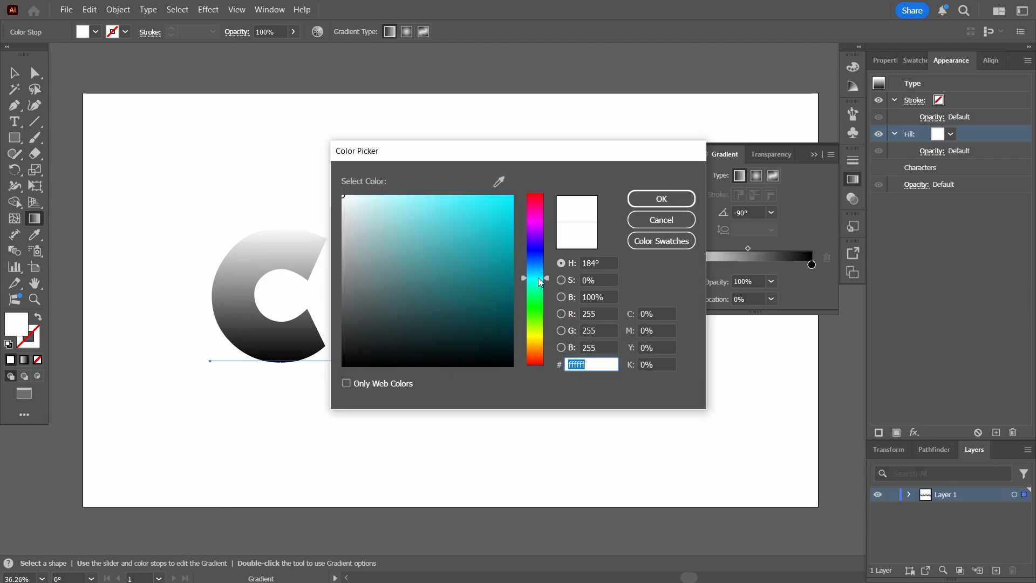
pyautogui.write('00e0f7')
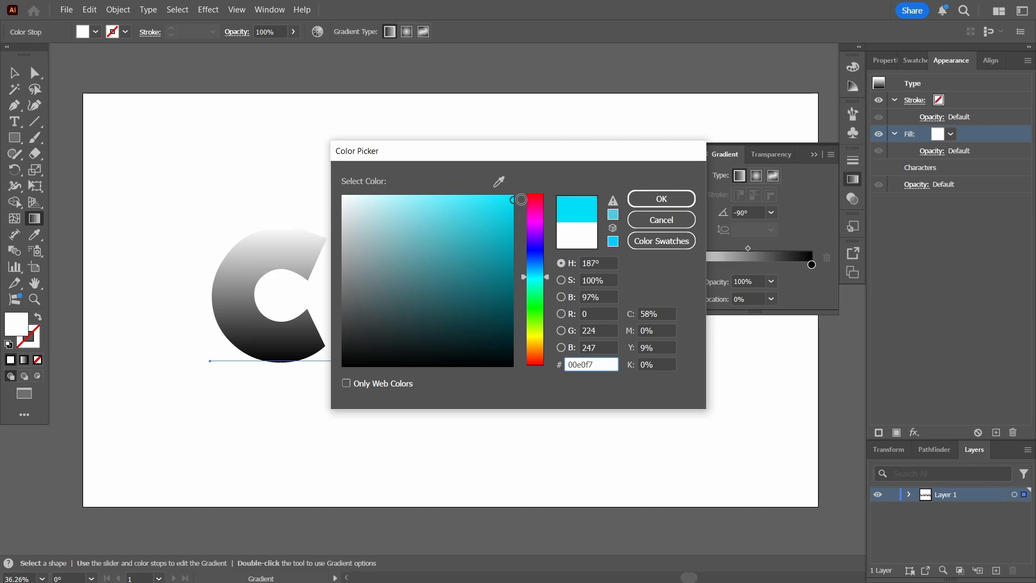
pyautogui.click(674, 204)
# Set the gradient's end stop to deep blue 0050ef
pyautogui.click(812, 264)
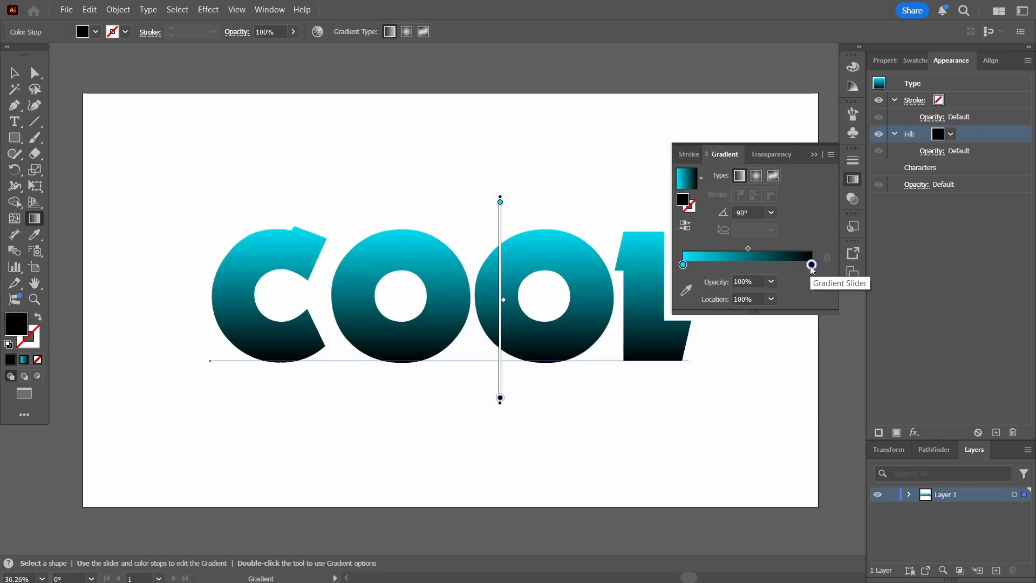
pyautogui.doubleClick(683, 200)
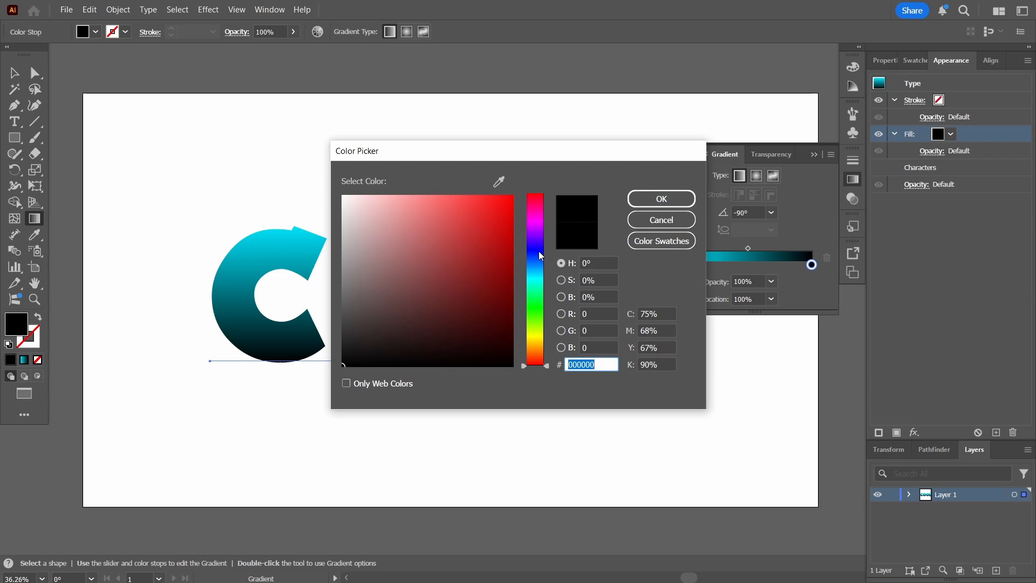
pyautogui.click(544, 258)
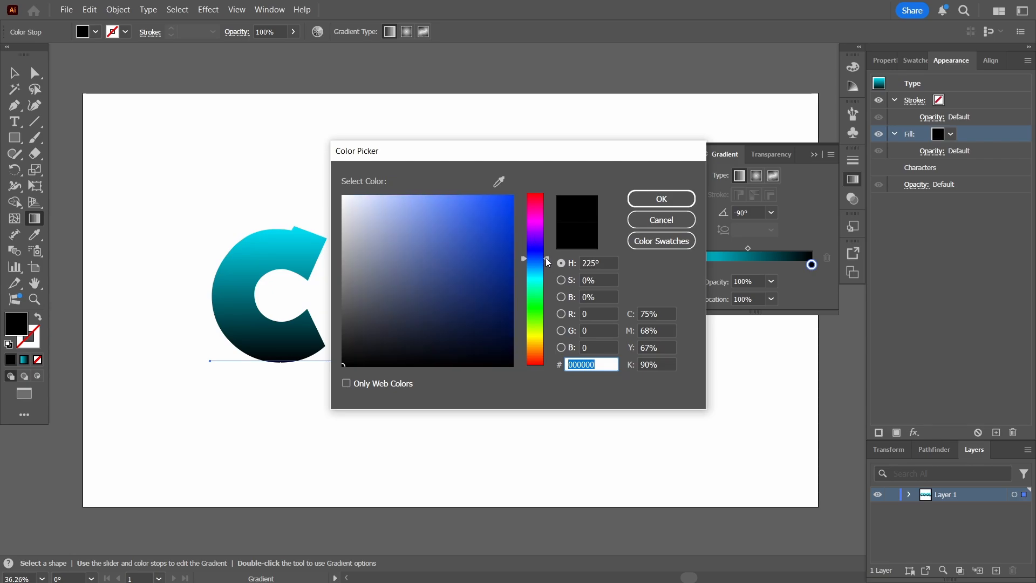
pyautogui.moveTo(546, 257); pyautogui.dragTo(546, 260)
pyautogui.moveTo(510, 205); pyautogui.dragTo(523, 204)
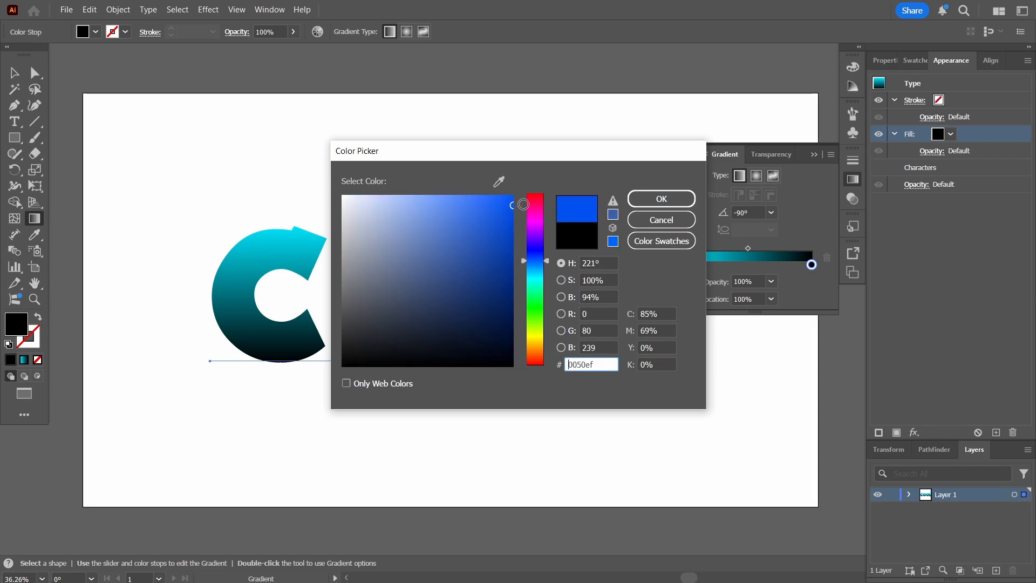
pyautogui.click(664, 198)
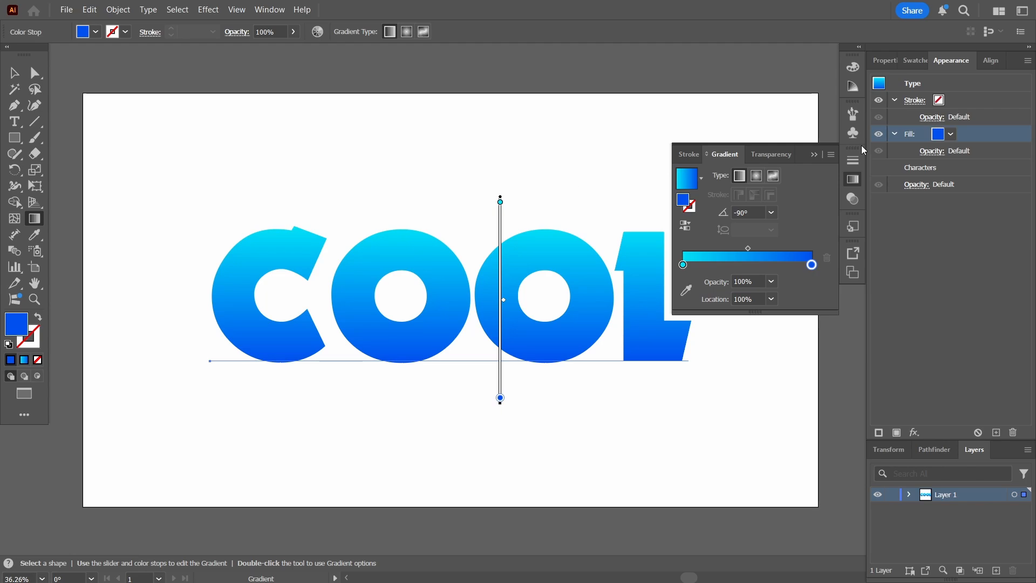
pyautogui.click(812, 154)
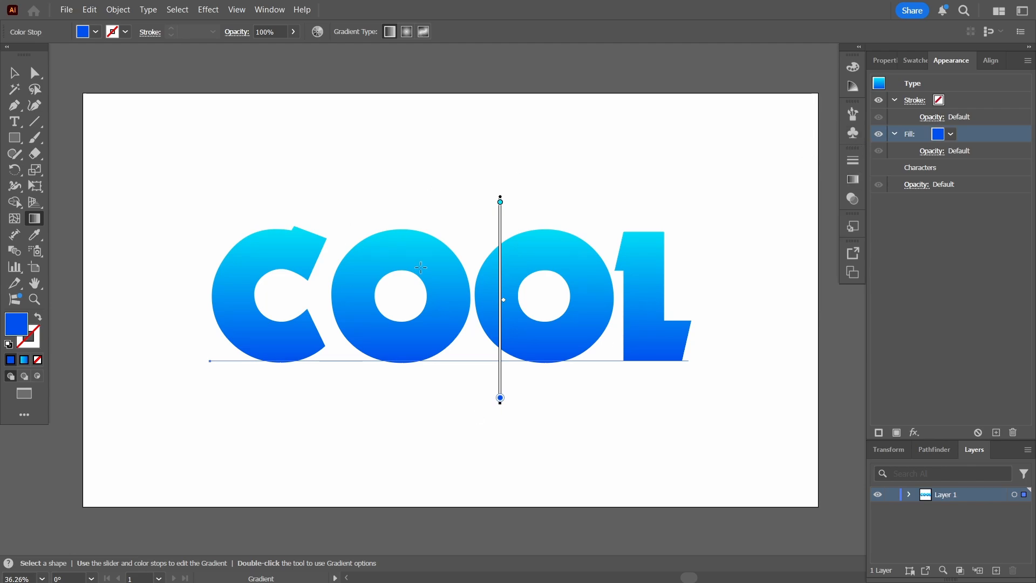
# Select COOL and duplicate its gradient fill twice
pyautogui.click(14, 73)
pyautogui.click(269, 152)
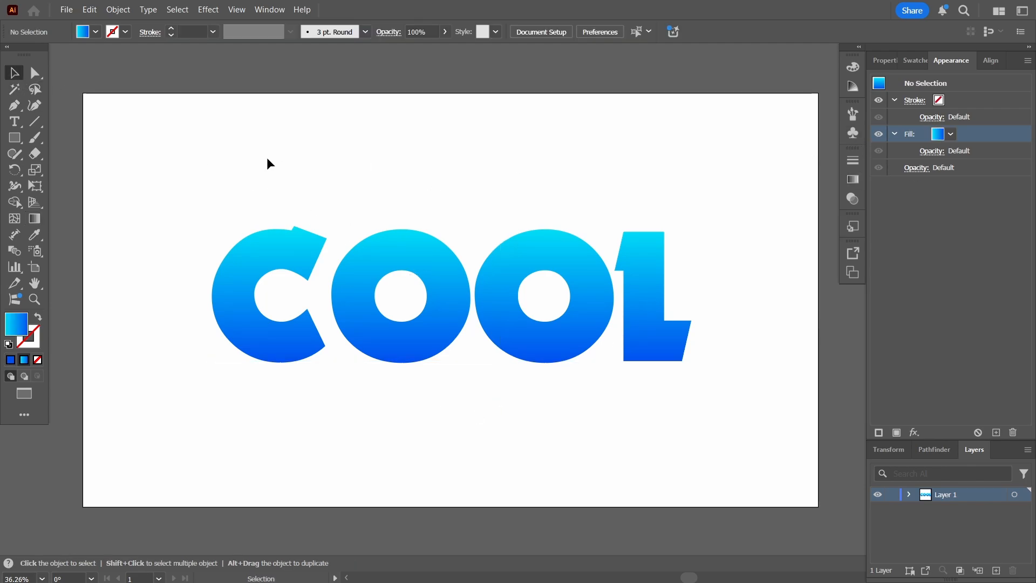
pyautogui.click(419, 254)
pyautogui.click(498, 151)
pyautogui.click(555, 273)
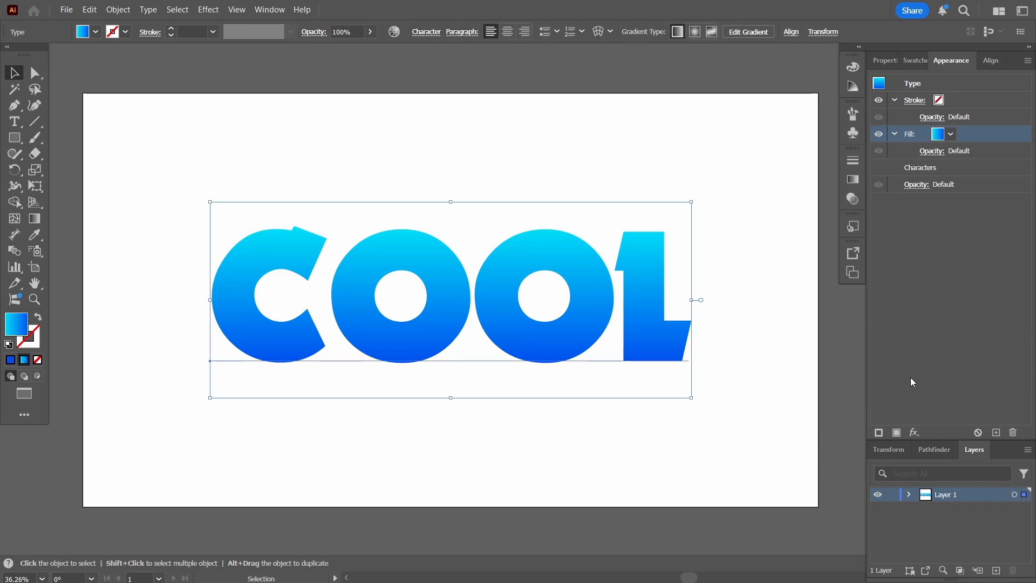
pyautogui.doubleClick(998, 435)
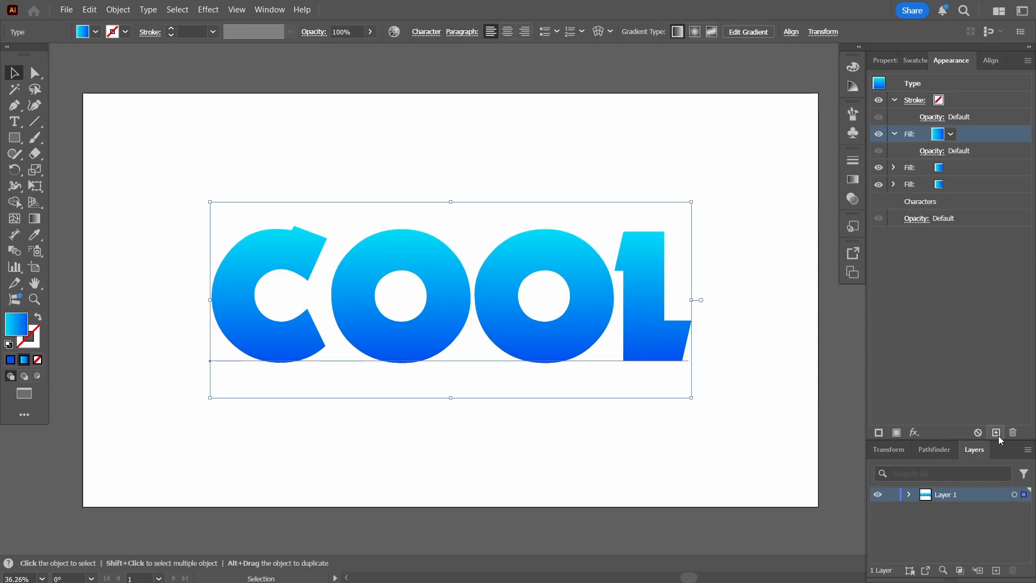
# Make the second fill white and the lowest fill solid light blue
pyautogui.click(951, 166)
pyautogui.click(950, 167)
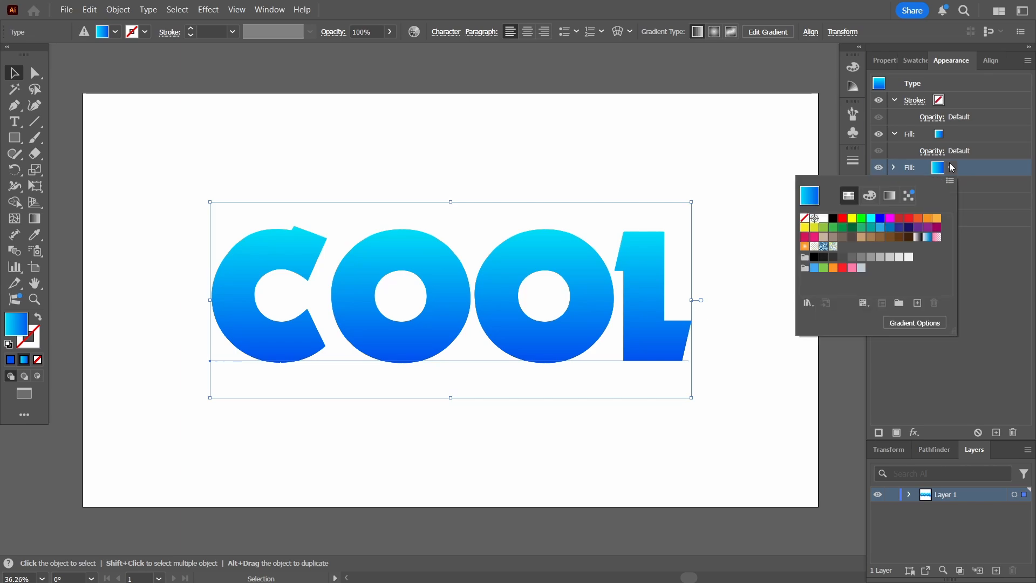
pyautogui.click(909, 257)
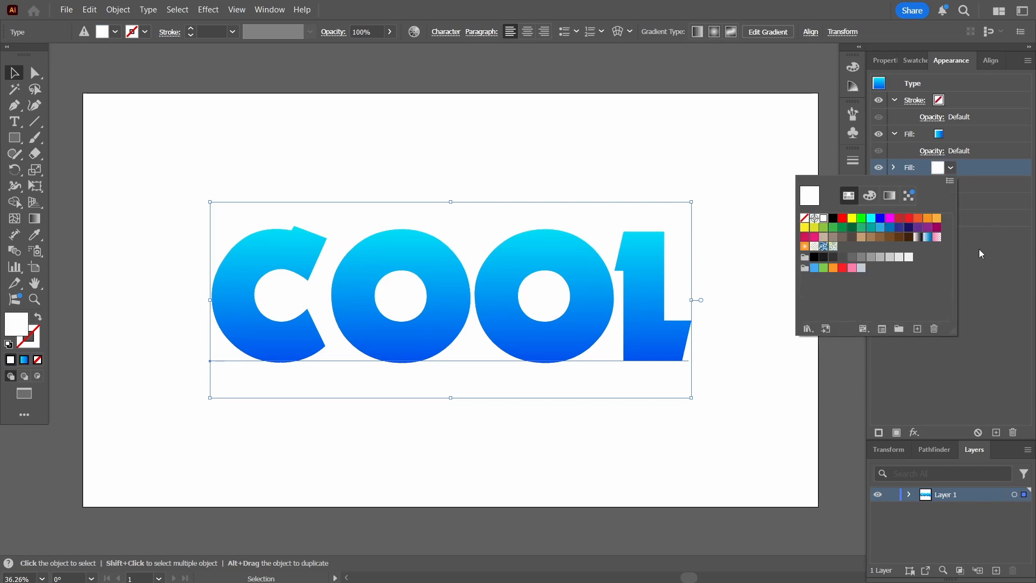
pyautogui.click(941, 184)
pyautogui.click(951, 184)
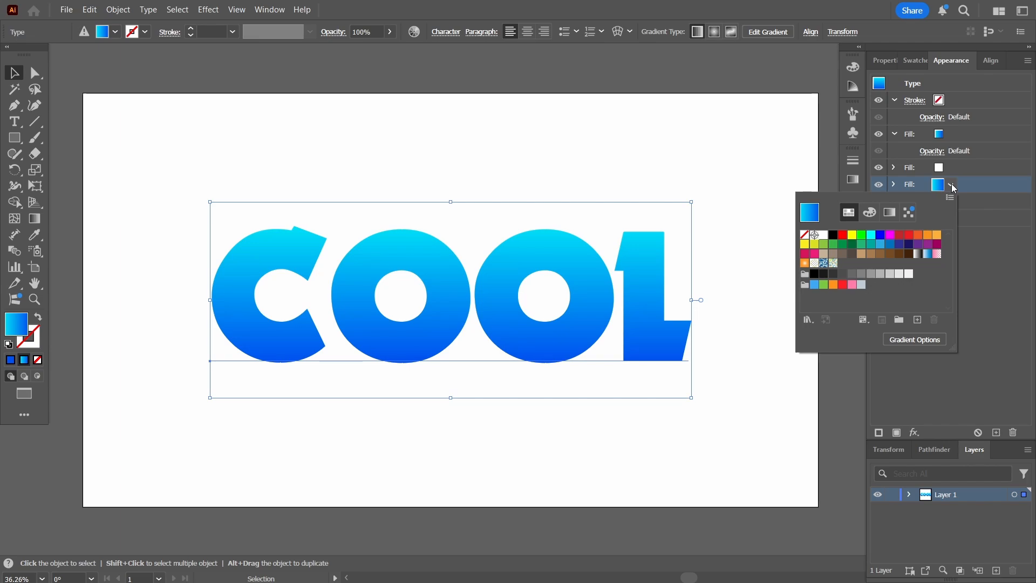
pyautogui.click(814, 284)
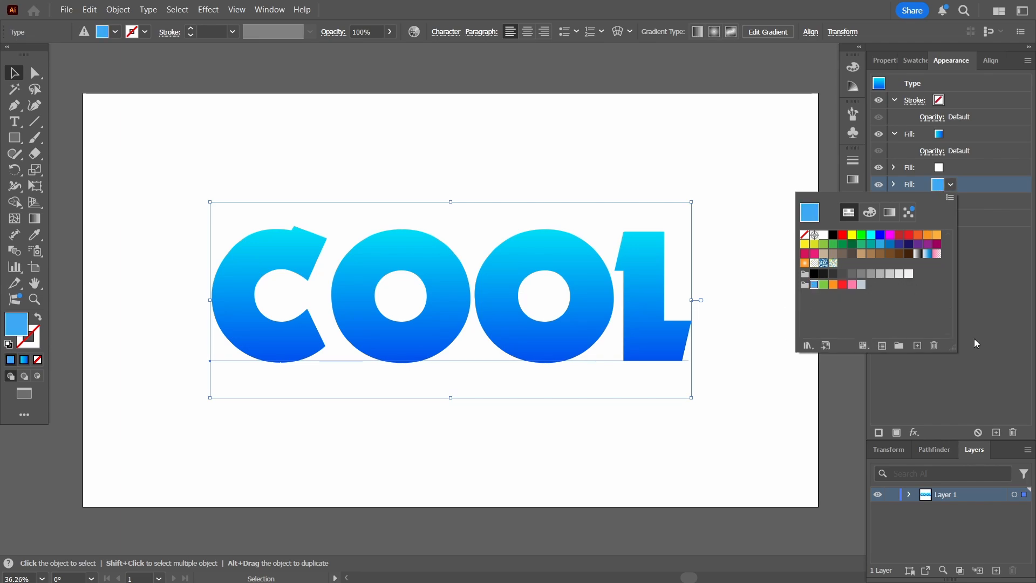
pyautogui.click(956, 185)
pyautogui.click(956, 167)
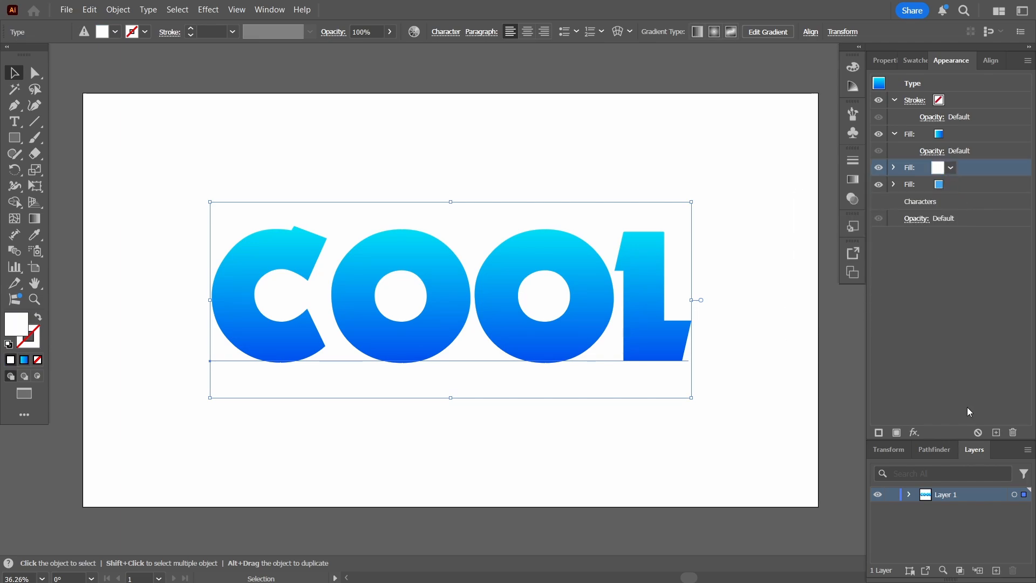
# Offset the white fill 2 px right and 2 px down with a Transform effect
pyautogui.click(917, 433)
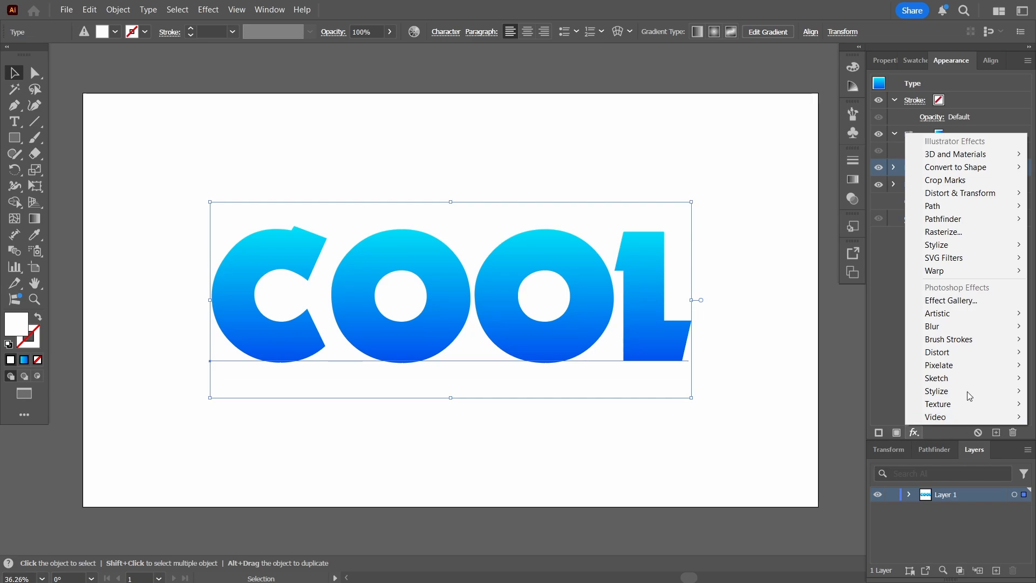
pyautogui.moveTo(970, 194)
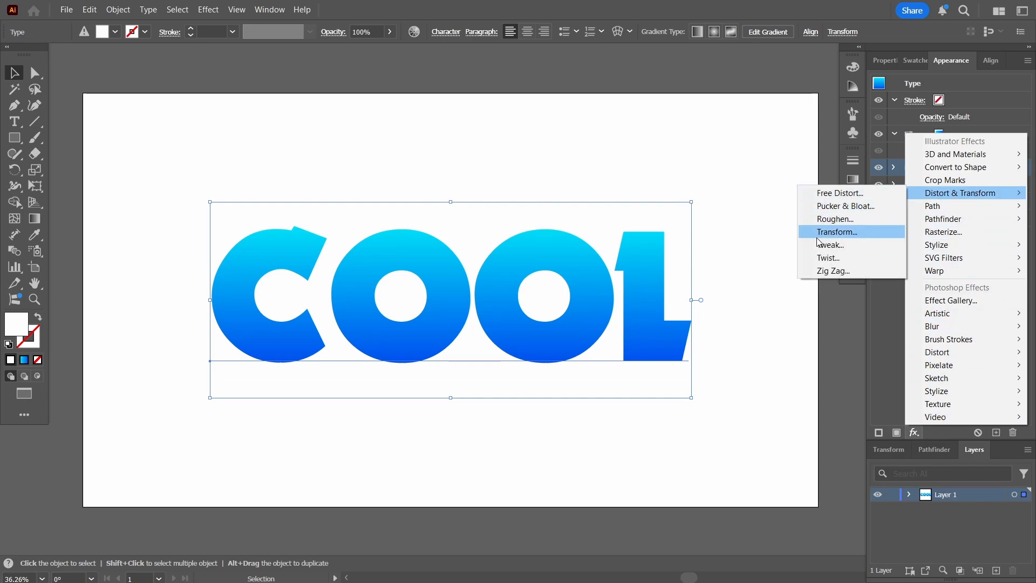
pyautogui.click(837, 233)
pyautogui.press('Tab')
pyautogui.press('Tab')
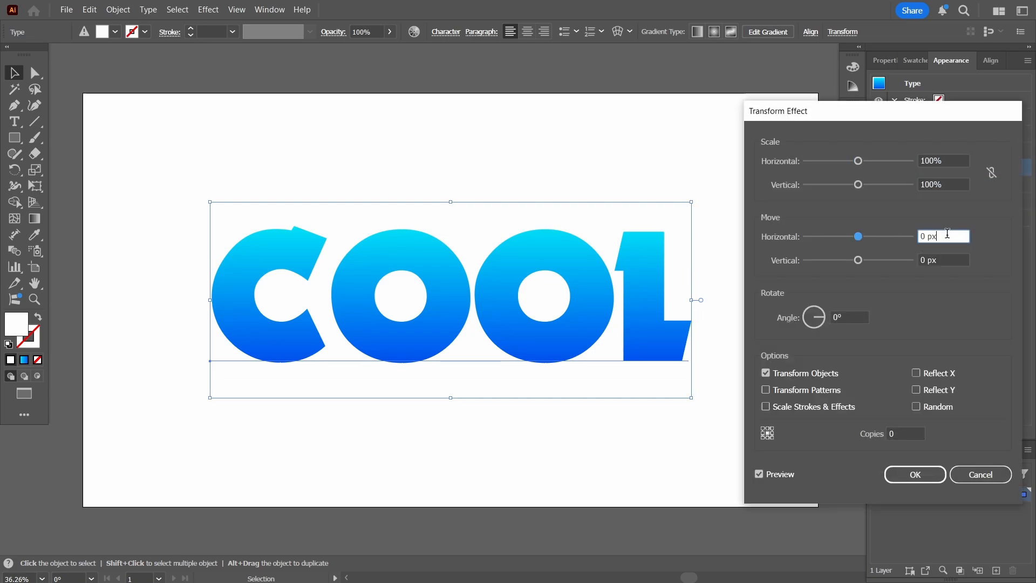
pyautogui.write('2')
pyautogui.press('Tab')
pyautogui.write('2')
pyautogui.press('Tab')
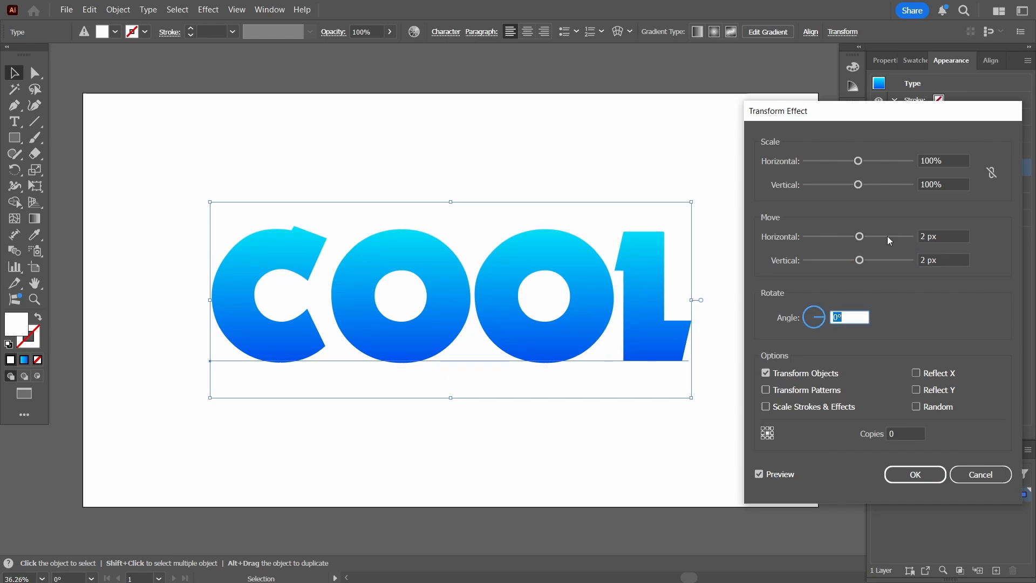
pyautogui.click(917, 479)
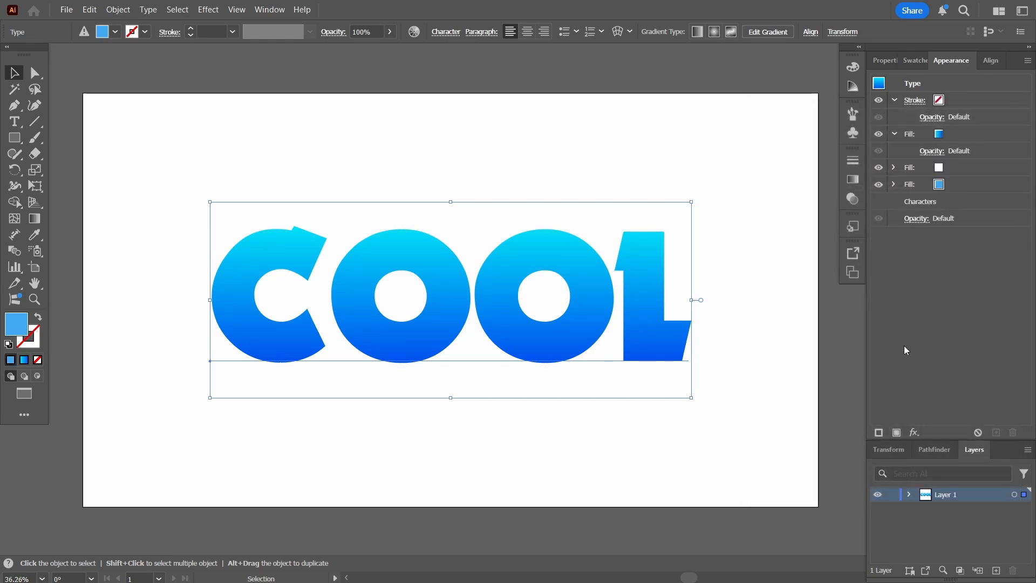
# Give the light blue fill a Transform effect moving 2 px right and down with 15 copies
pyautogui.click(967, 182)
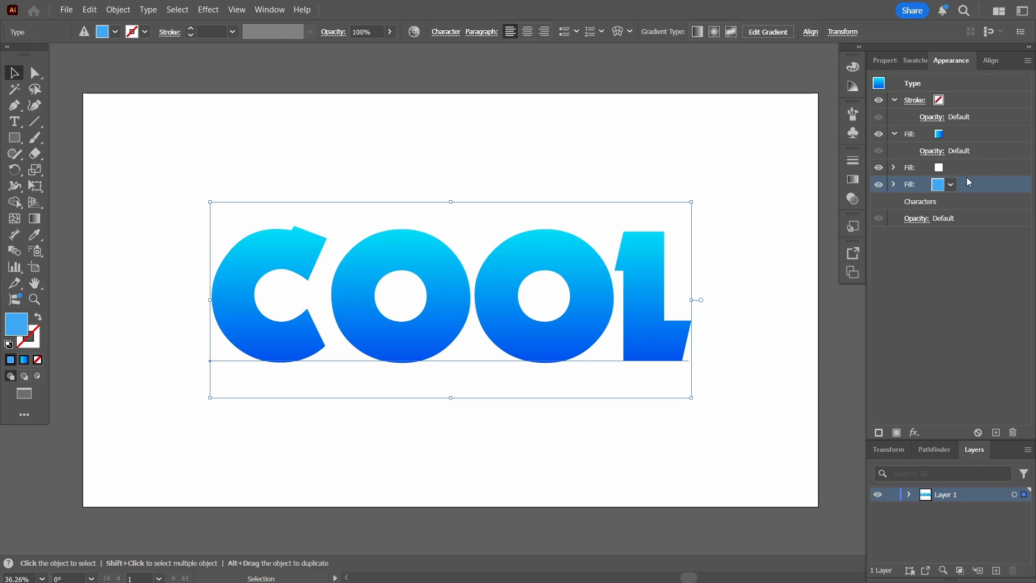
pyautogui.click(915, 433)
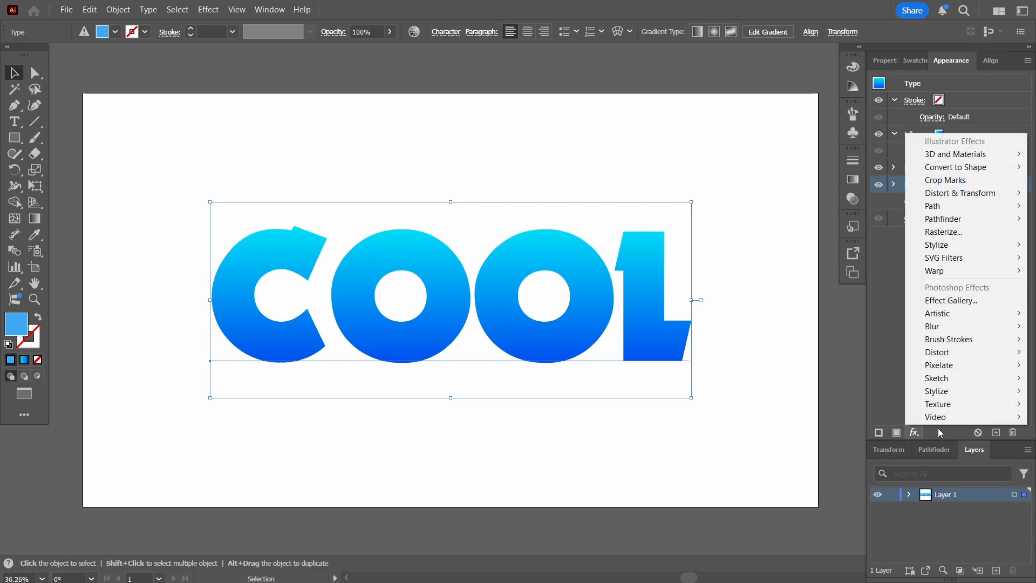
pyautogui.moveTo(961, 193)
pyautogui.click(837, 229)
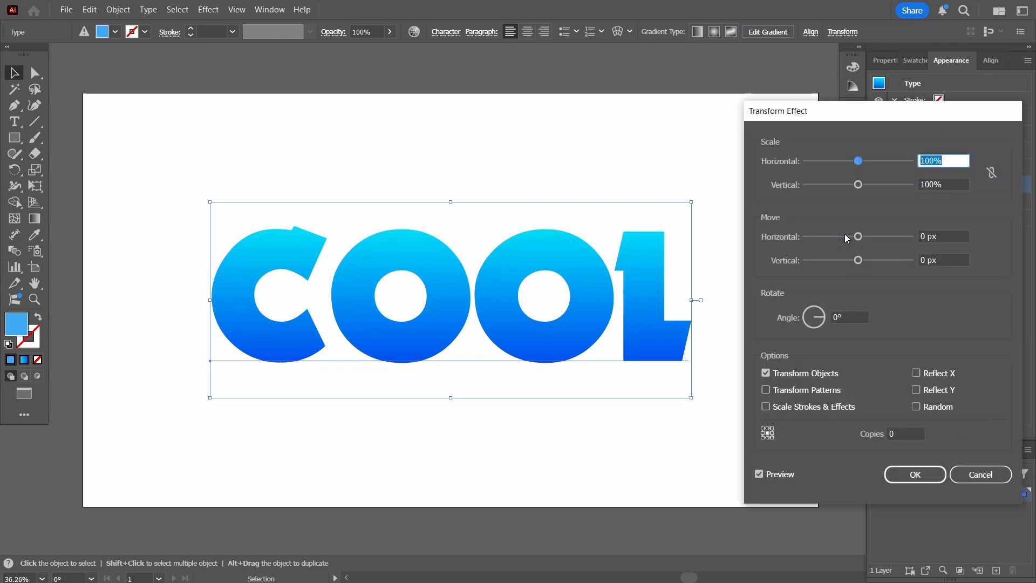
pyautogui.moveTo(939, 234); pyautogui.dragTo(881, 238)
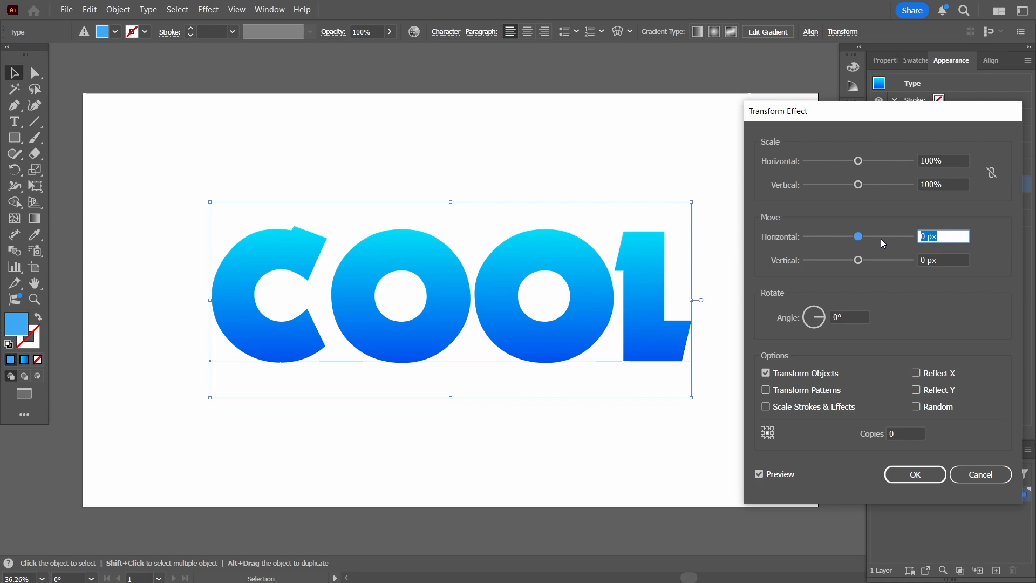
pyautogui.write('2')
pyautogui.press('Tab')
pyautogui.write('2')
pyautogui.press('Tab')
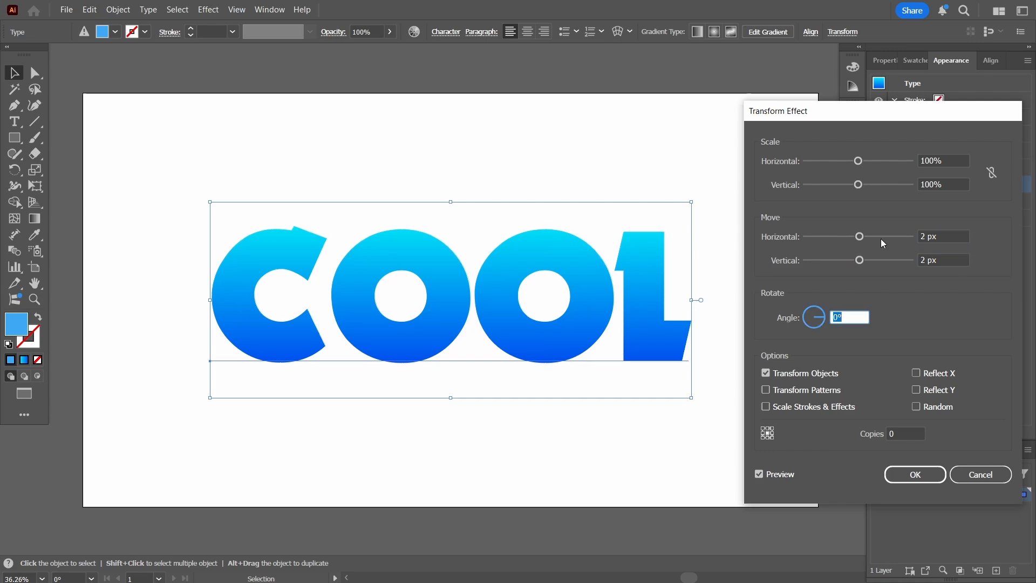
pyautogui.press('Tab')
pyautogui.press('Tab')
pyautogui.doubleClick(894, 433)
pyautogui.write('15')
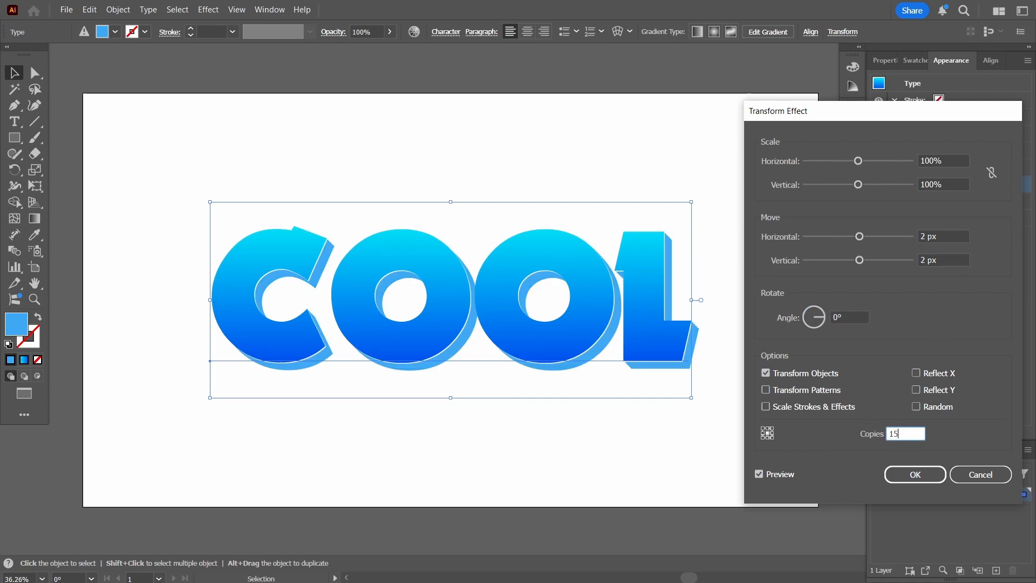
pyautogui.click(910, 475)
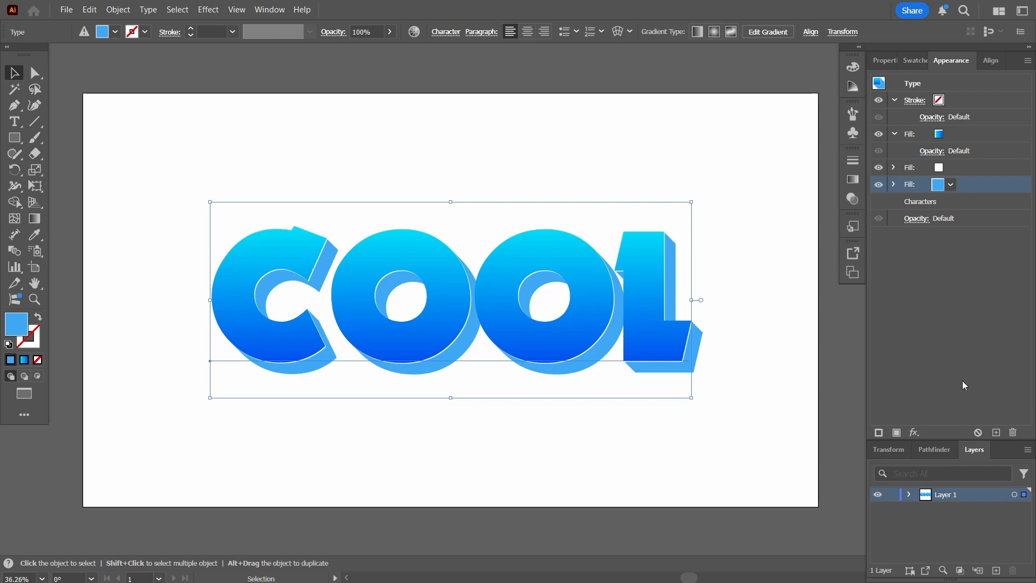
# Duplicate the light blue fill and make the new copy light grey
pyautogui.click(997, 433)
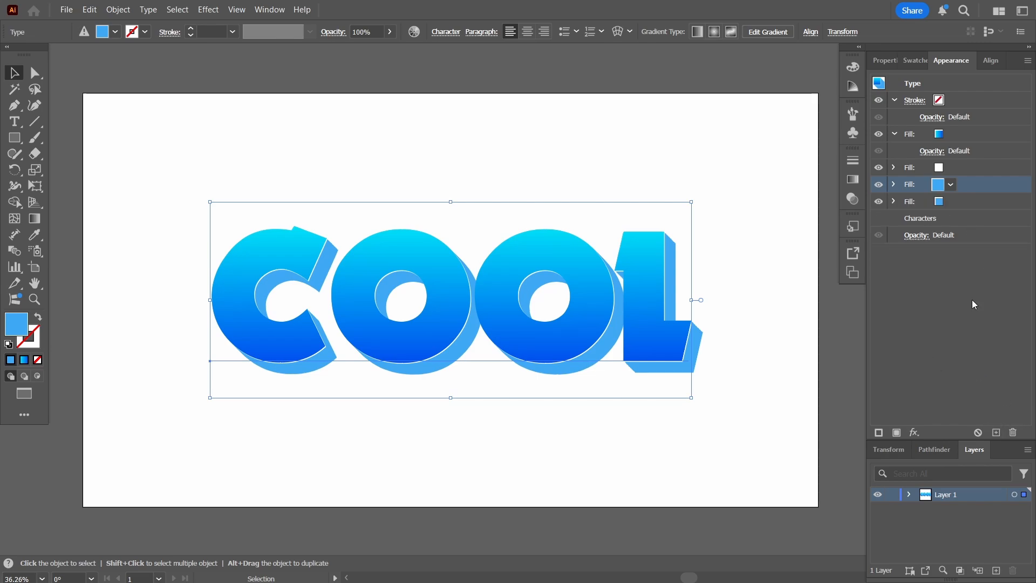
pyautogui.click(965, 200)
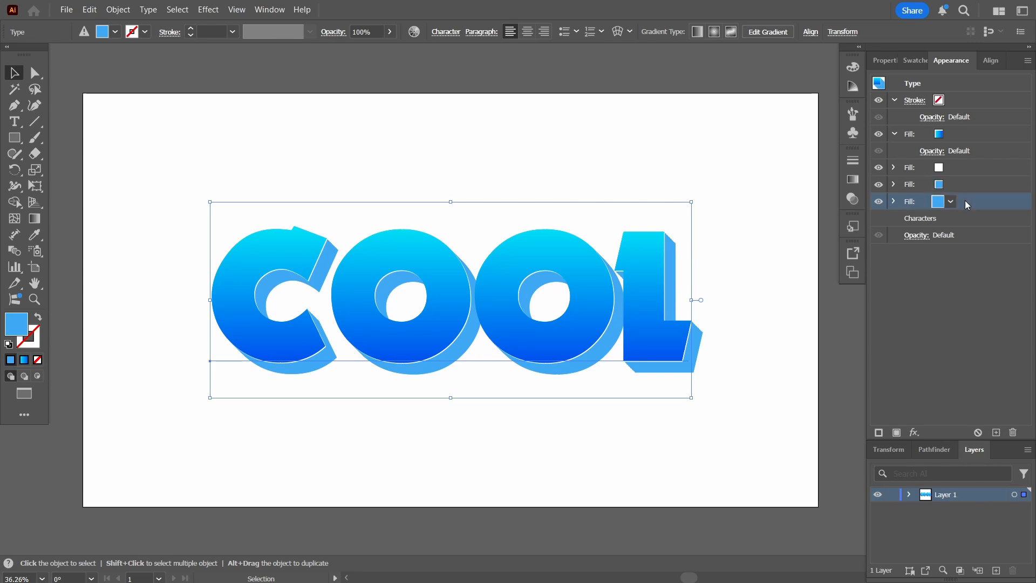
pyautogui.click(939, 201)
pyautogui.click(899, 291)
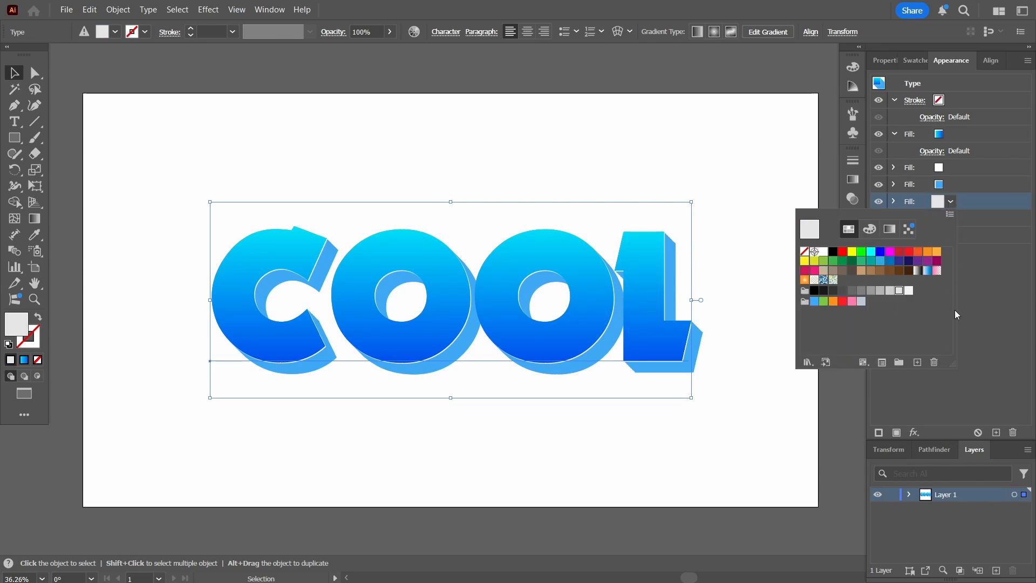
# Apply a 30 px Offset Path with round joins to the grey fill, then duplicate it
pyautogui.click(914, 433)
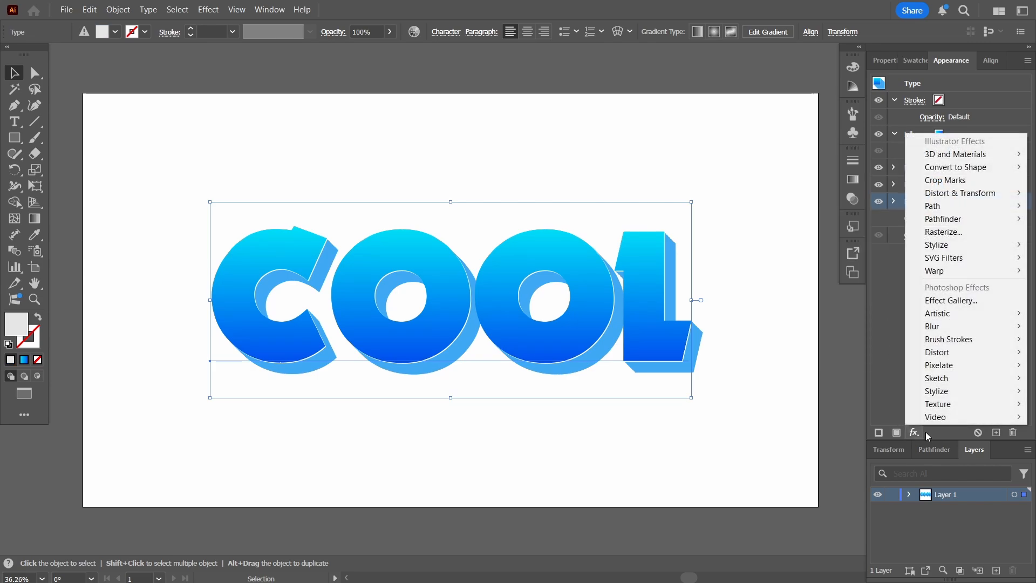
pyautogui.moveTo(966, 207)
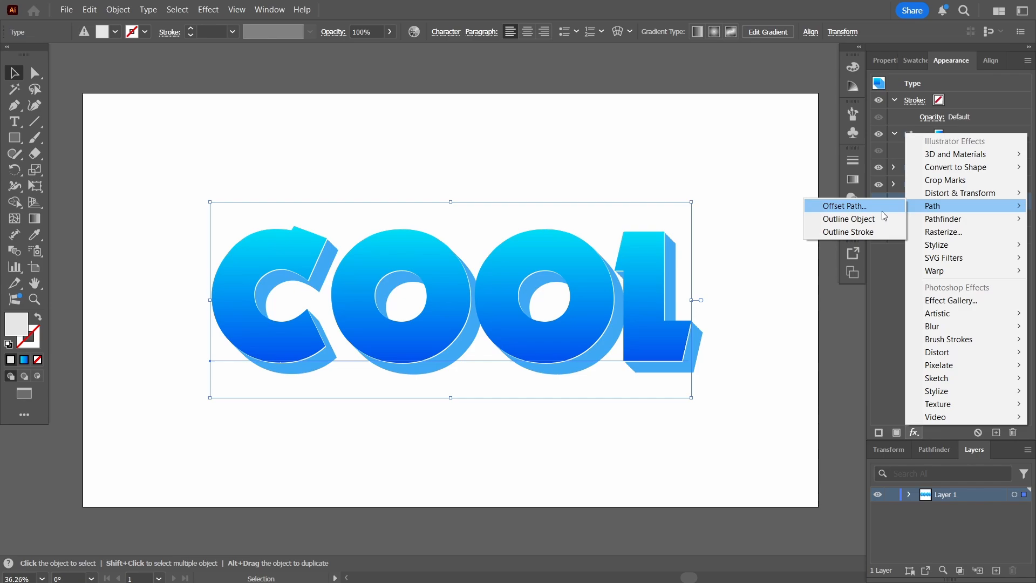
pyautogui.click(846, 207)
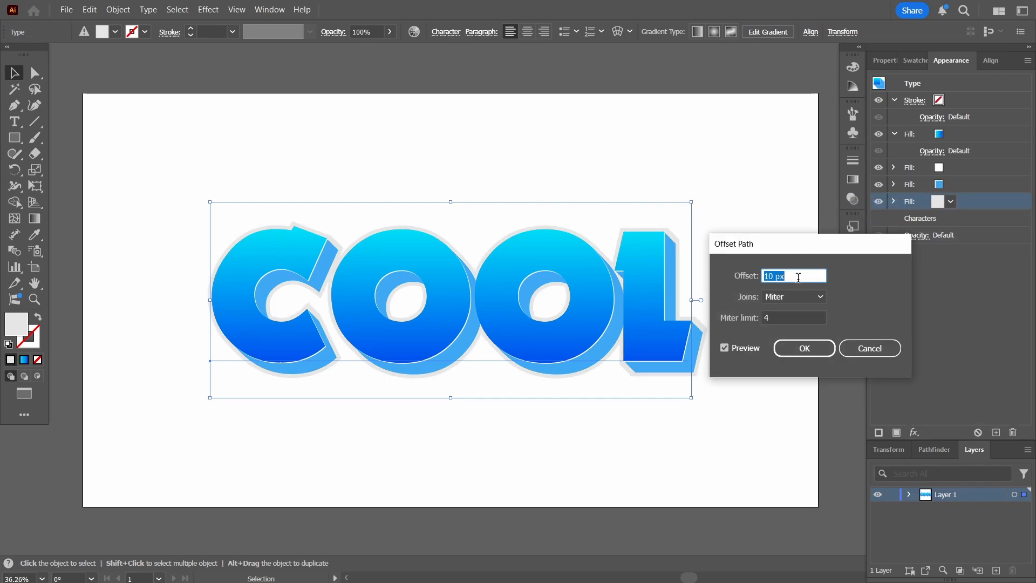
pyautogui.write('30')
pyautogui.click(782, 299)
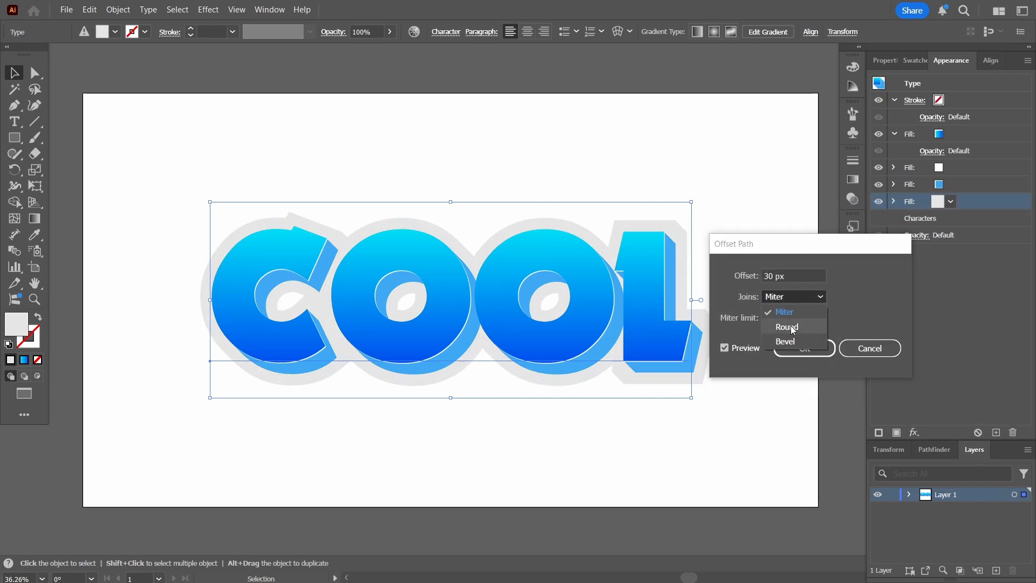
pyautogui.click(791, 326)
pyautogui.click(801, 344)
pyautogui.click(998, 431)
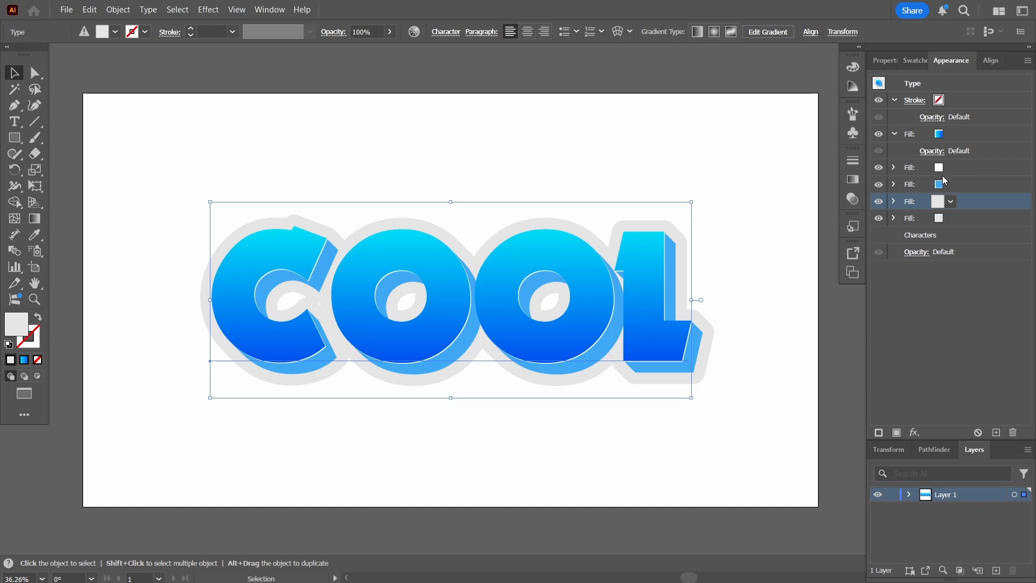
# Make the lower outline copy a slightly darker grey
pyautogui.click(951, 213)
pyautogui.click(950, 216)
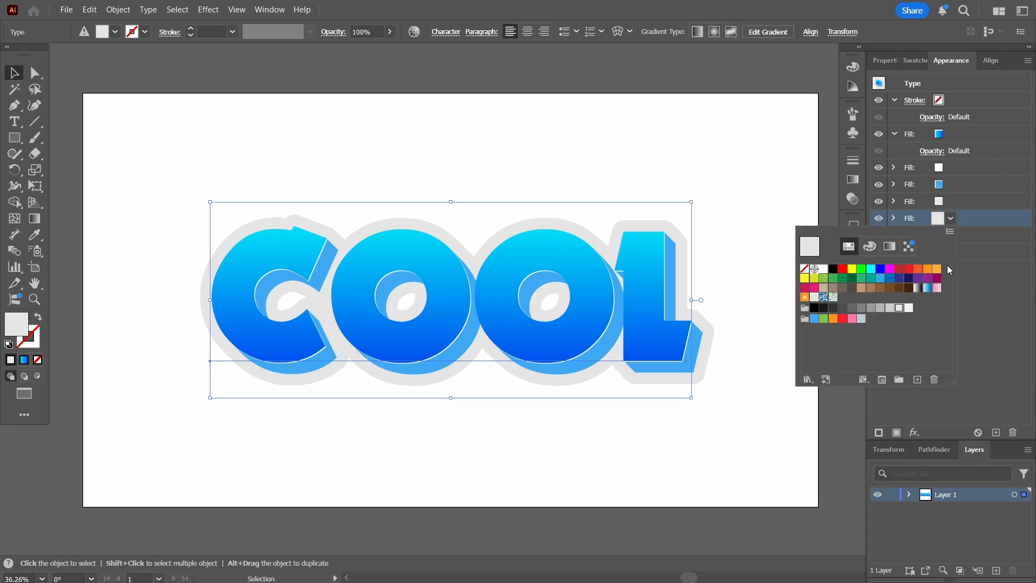
pyautogui.click(890, 307)
pyautogui.click(894, 218)
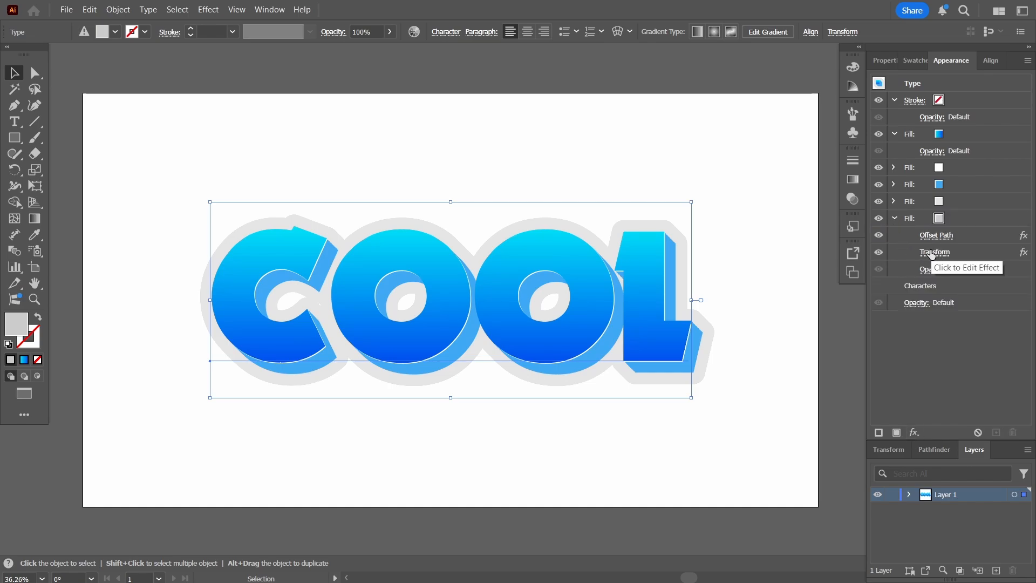
pyautogui.click(944, 219)
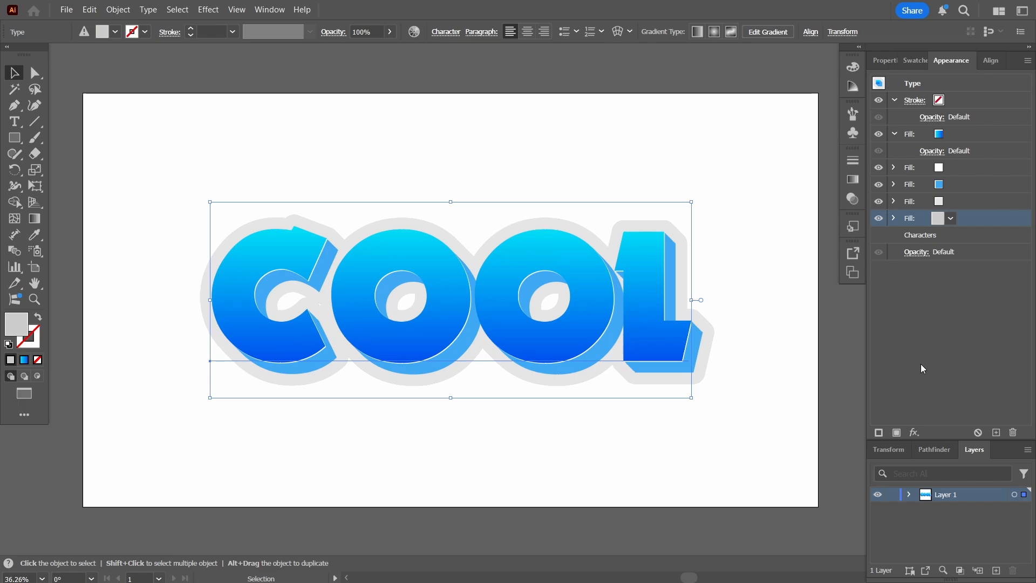
# Add a new Transform effect to the grey copy: move 0.5 px right and down, 70 copies
pyautogui.click(916, 432)
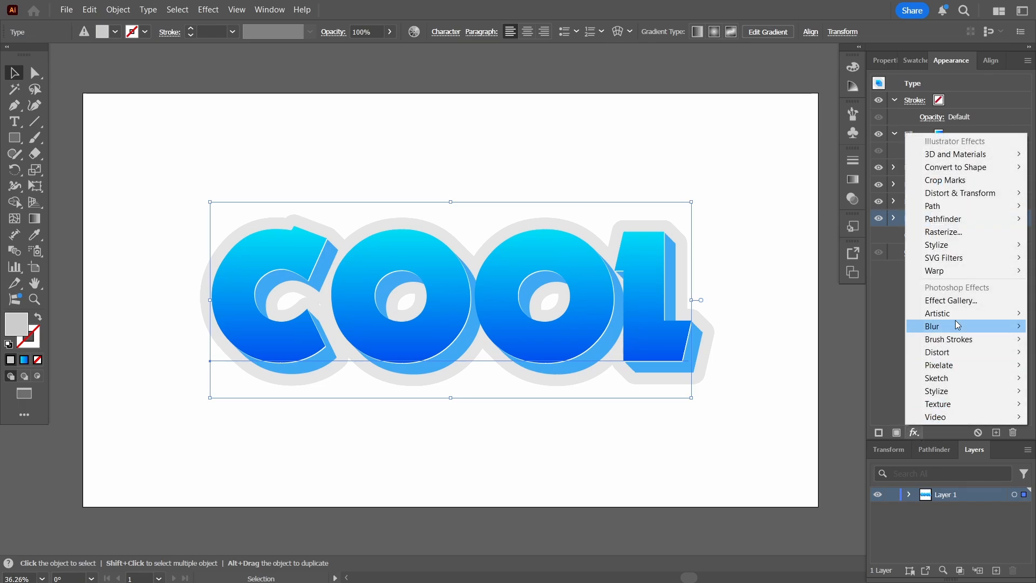
pyautogui.moveTo(965, 197)
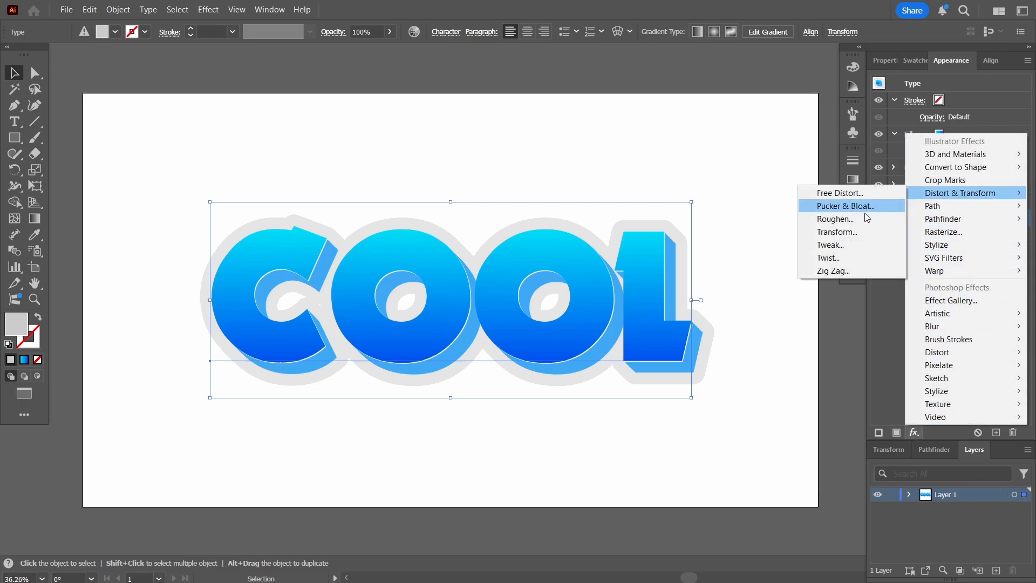
pyautogui.click(840, 233)
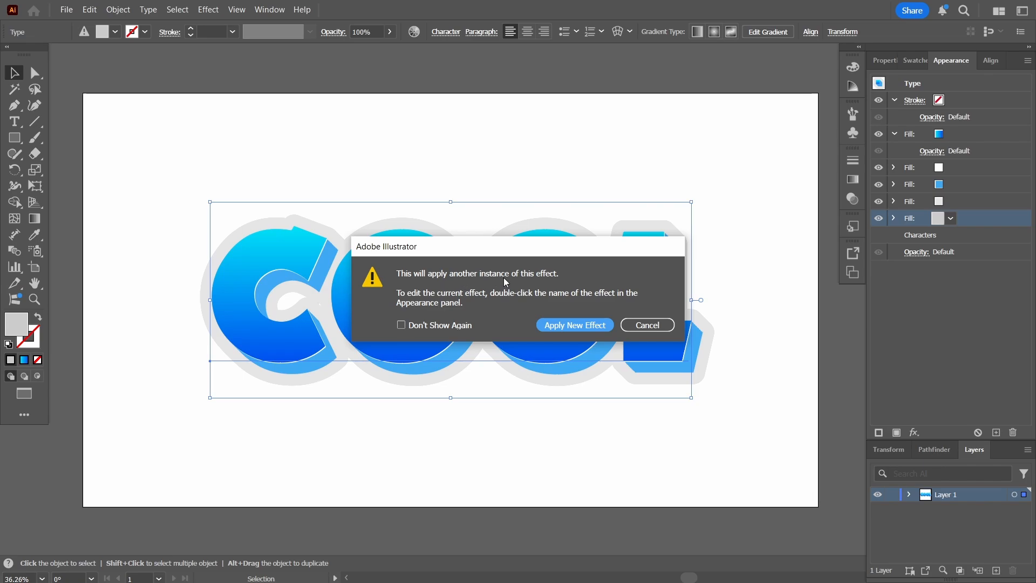
pyautogui.click(571, 327)
pyautogui.press('Tab')
pyautogui.press('Tab')
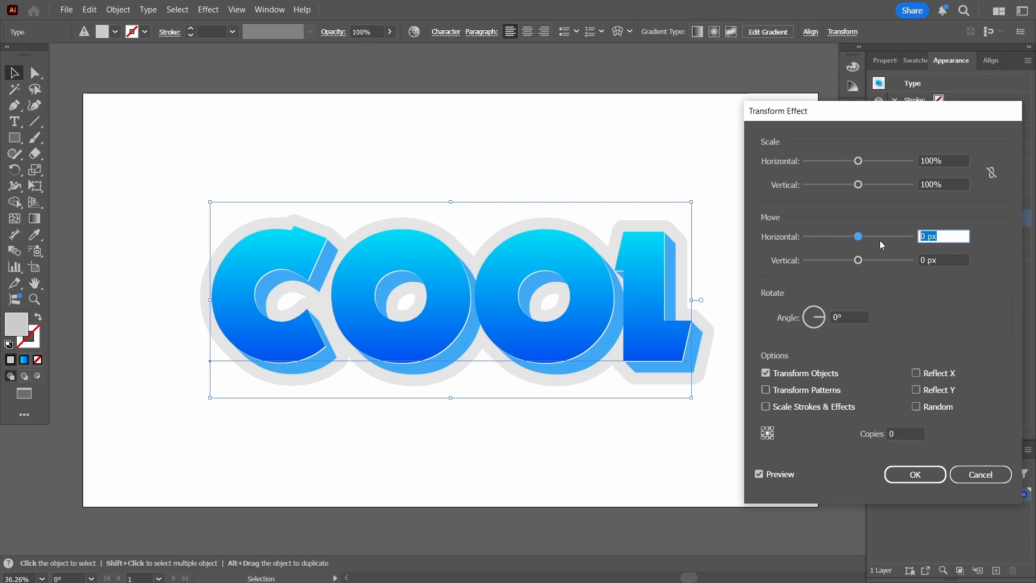
pyautogui.write('0.5')
pyautogui.press('Tab')
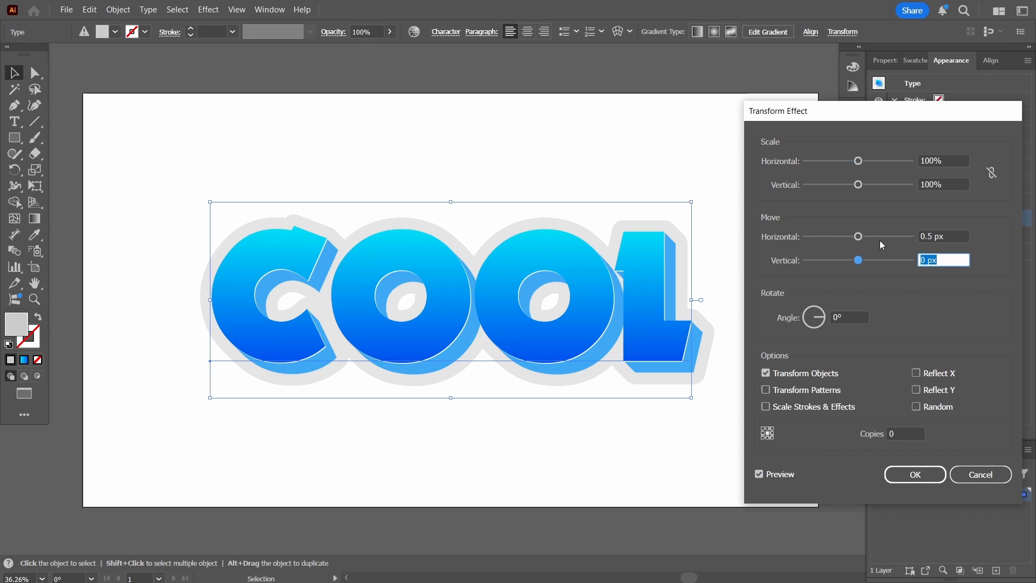
pyautogui.write('0.5')
pyautogui.press('Tab')
pyautogui.click(900, 432)
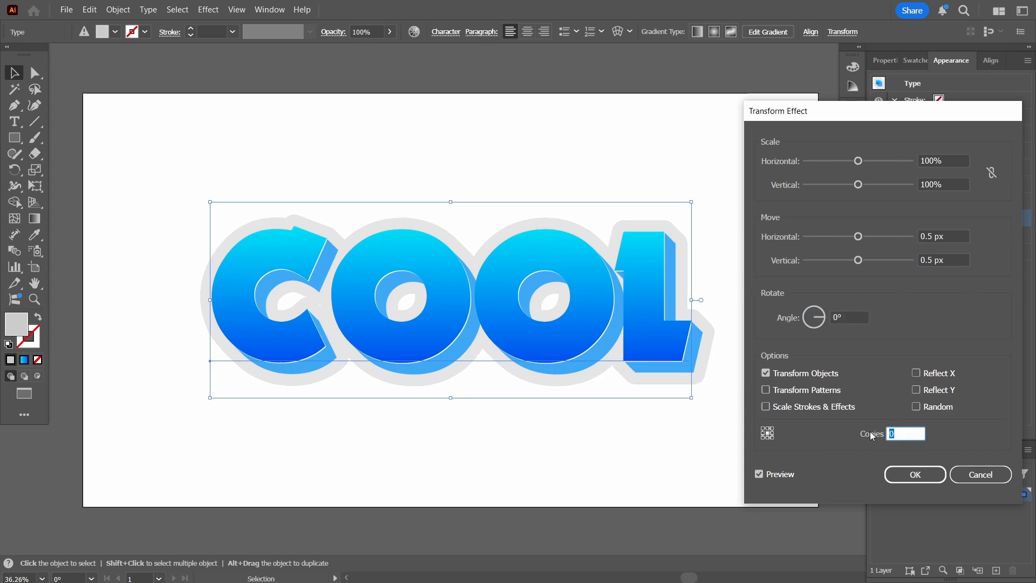
pyautogui.write('70')
pyautogui.press('Tab')
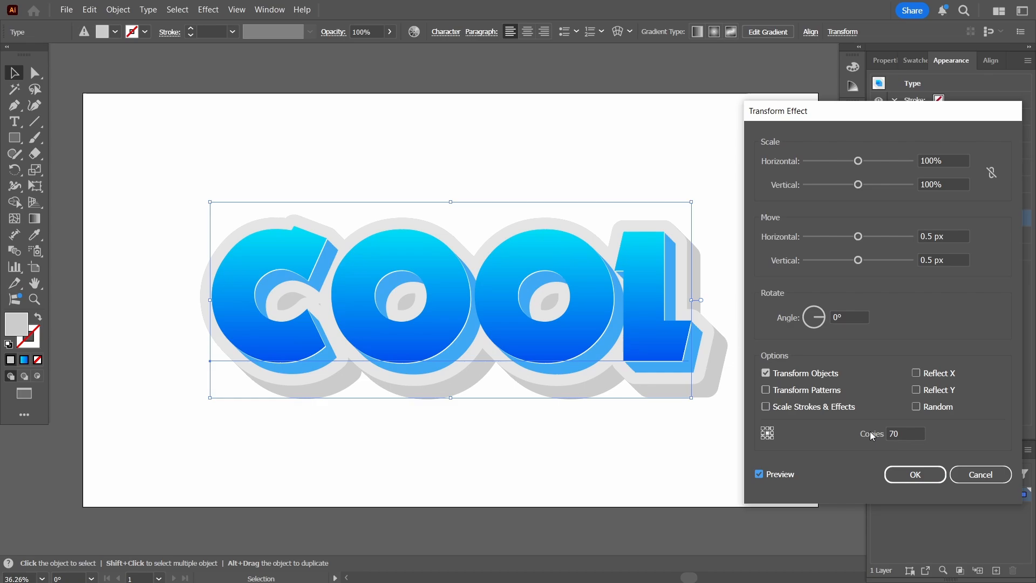
pyautogui.click(913, 477)
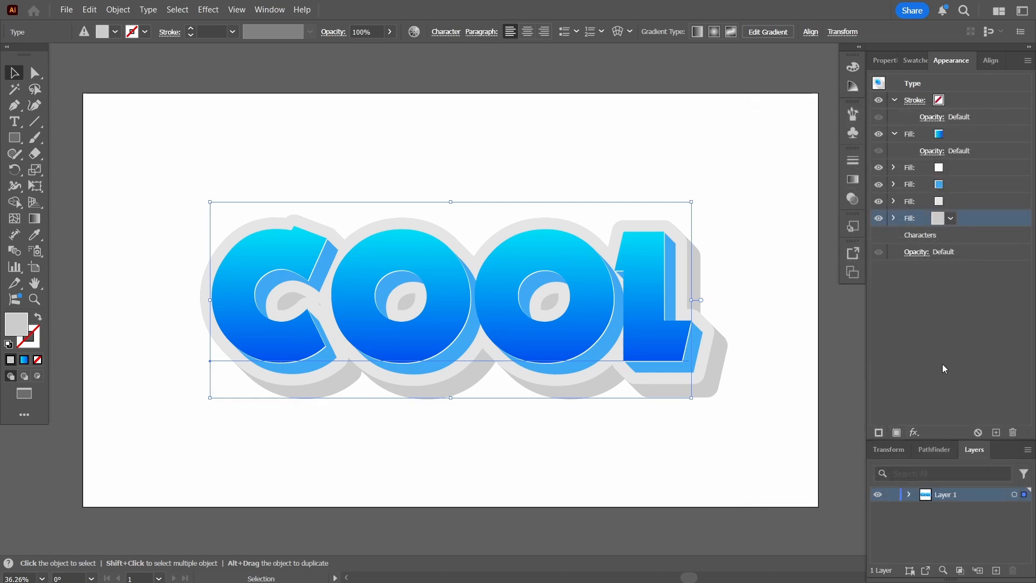
# Make the outline fill above the shadow white
pyautogui.click(960, 201)
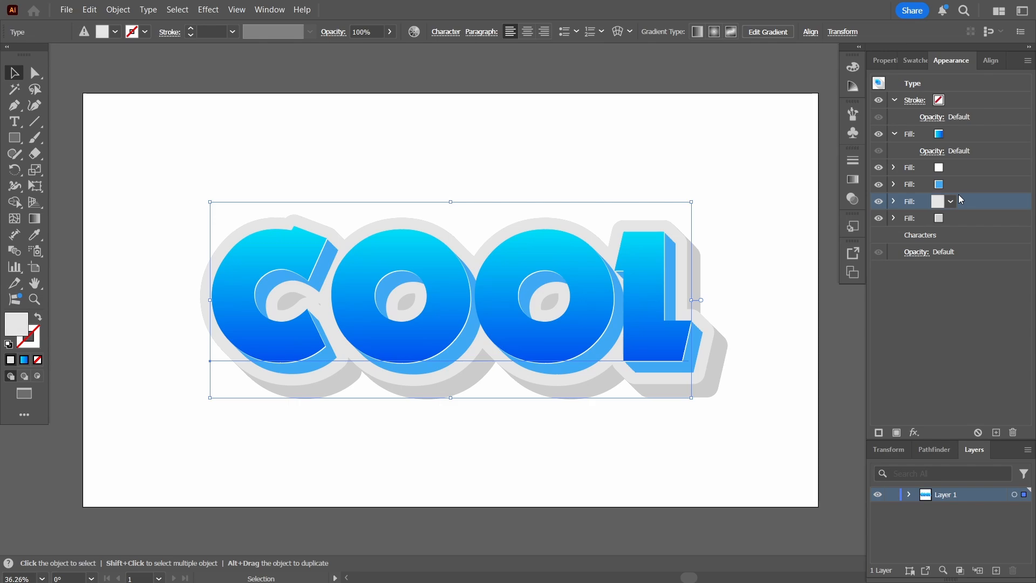
pyautogui.click(951, 201)
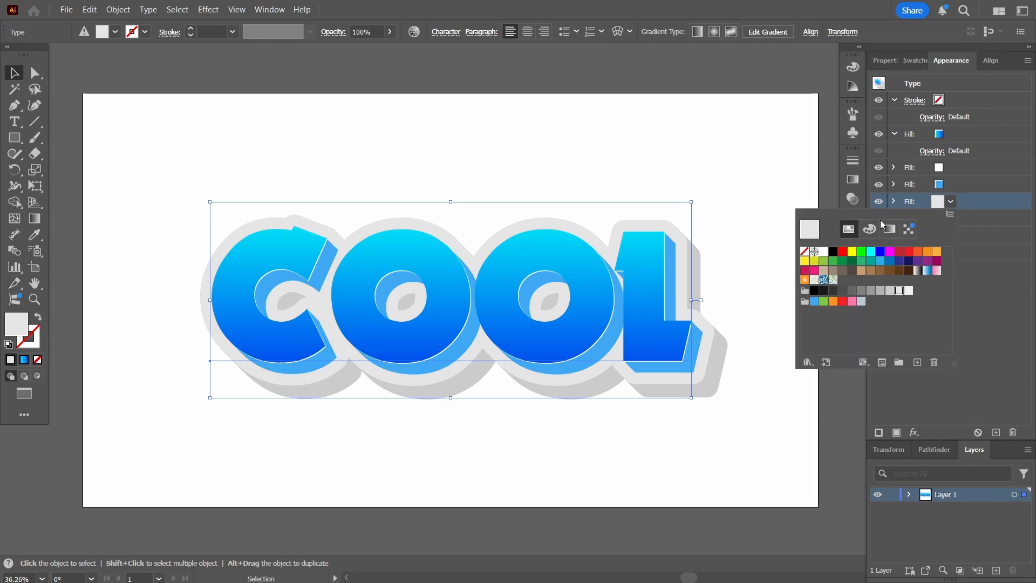
pyautogui.click(823, 251)
pyautogui.click(980, 328)
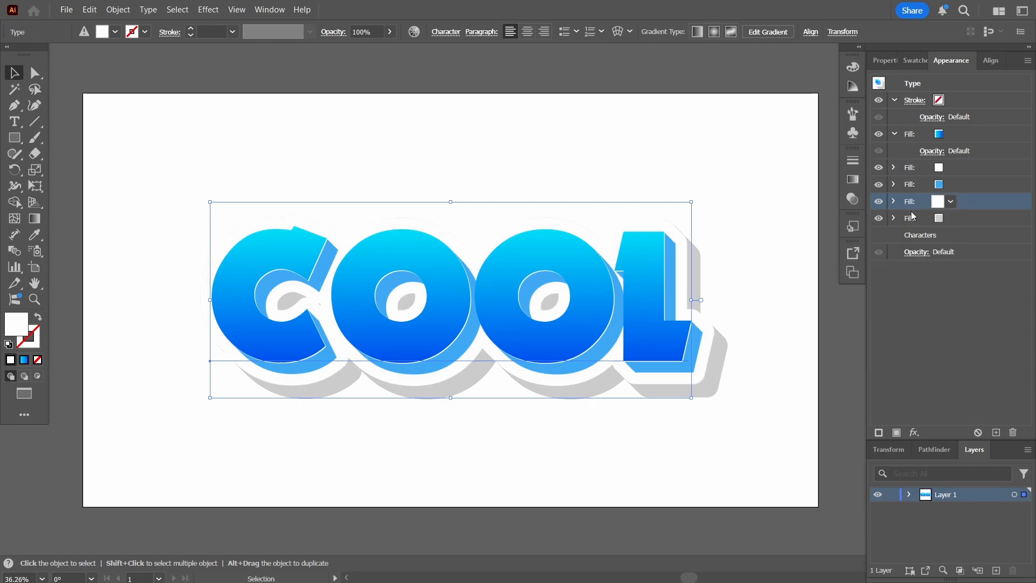
pyautogui.click(966, 219)
# Duplicate the grey shadow fill and raise the copy's Transform copies to 90
pyautogui.click(997, 432)
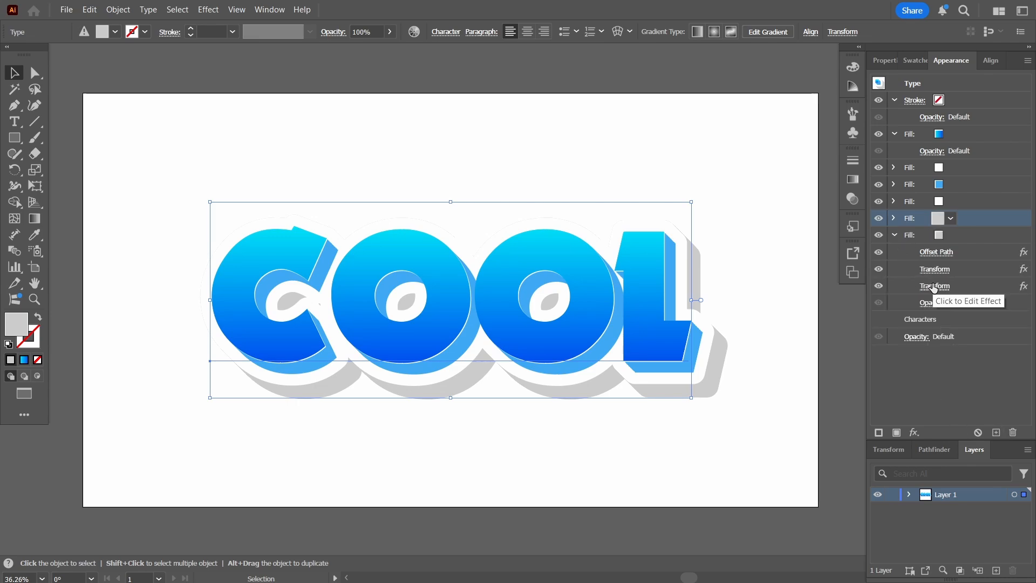
pyautogui.click(954, 235)
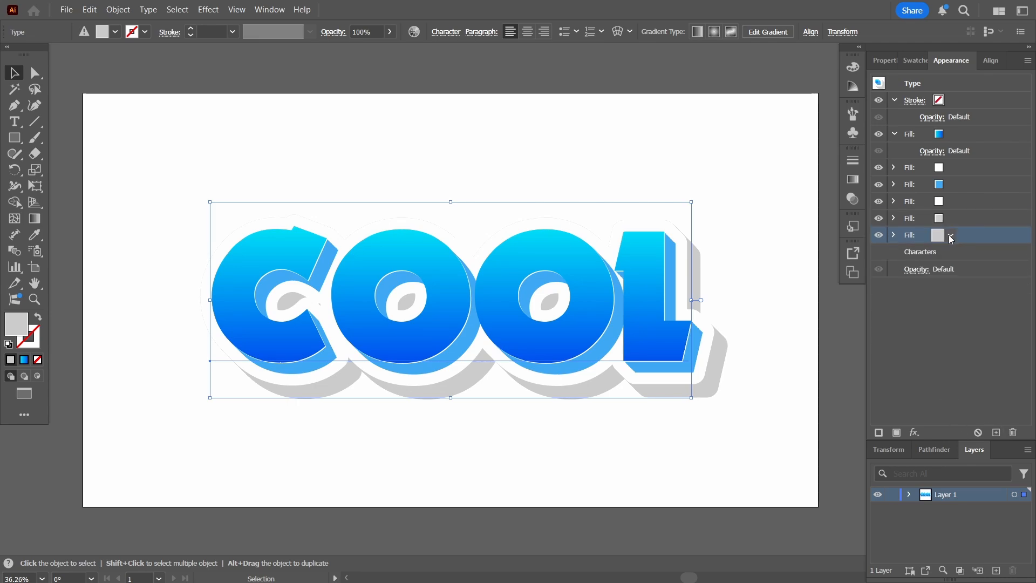
pyautogui.click(934, 286)
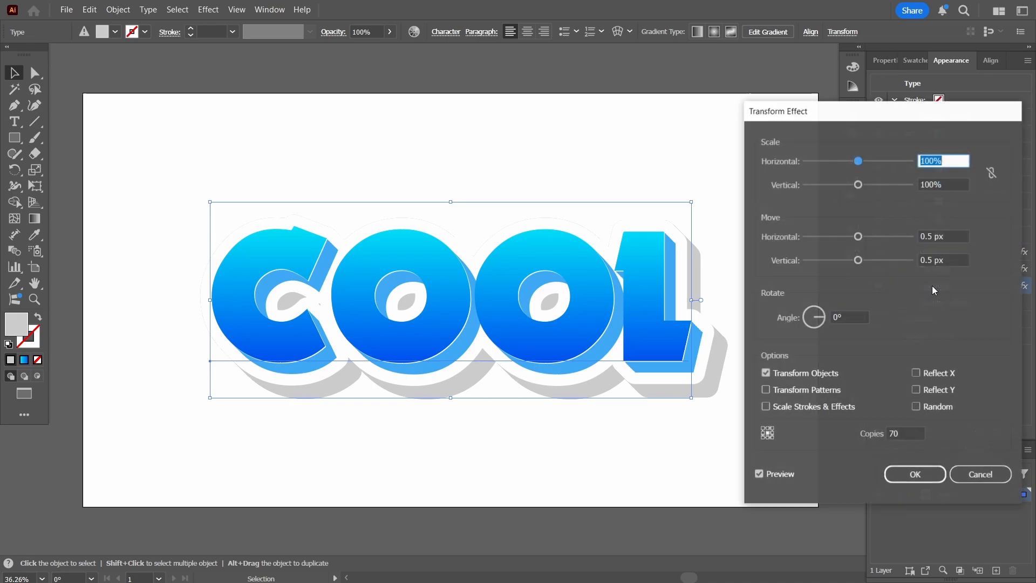
pyautogui.click(901, 429)
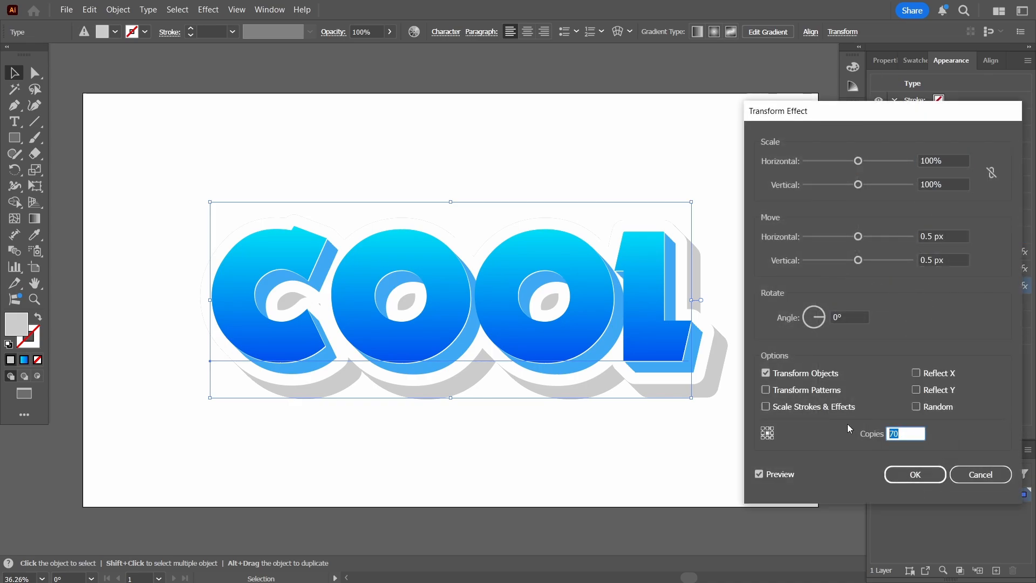
pyautogui.write('90')
pyautogui.press('Tab')
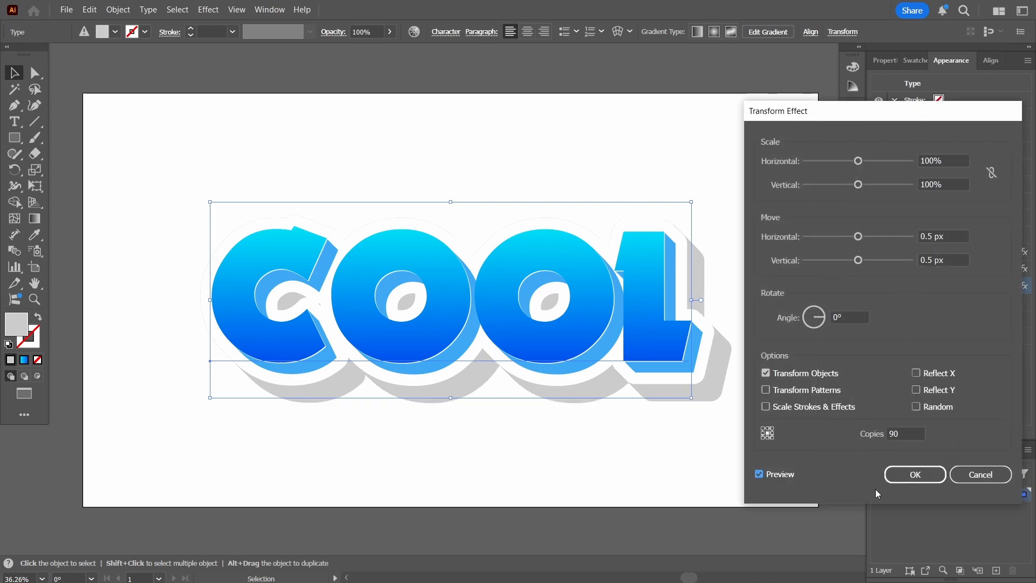
pyautogui.click(915, 475)
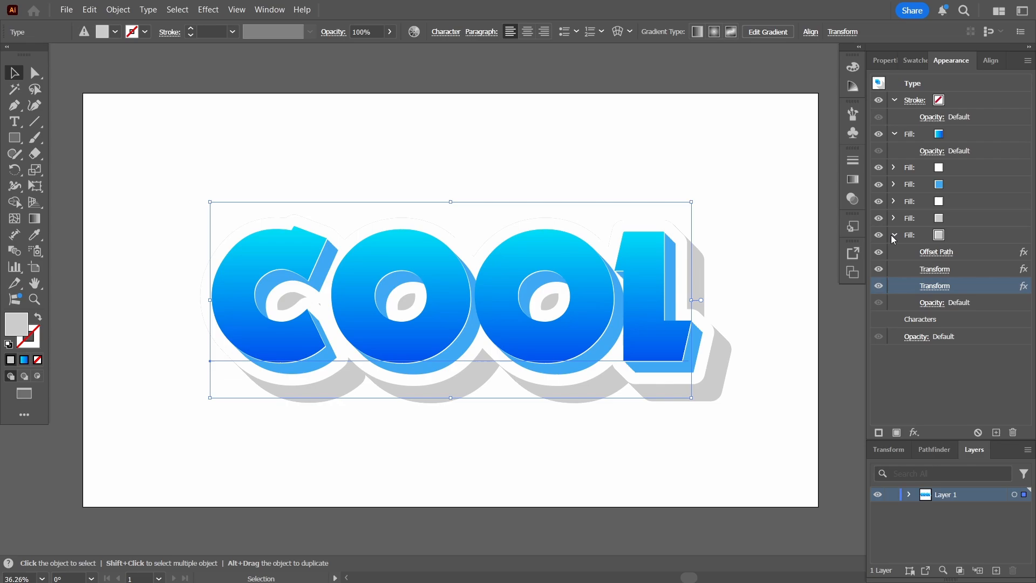
# Darken the bottom shadow fill to mid grey
pyautogui.click(939, 235)
pyautogui.click(951, 234)
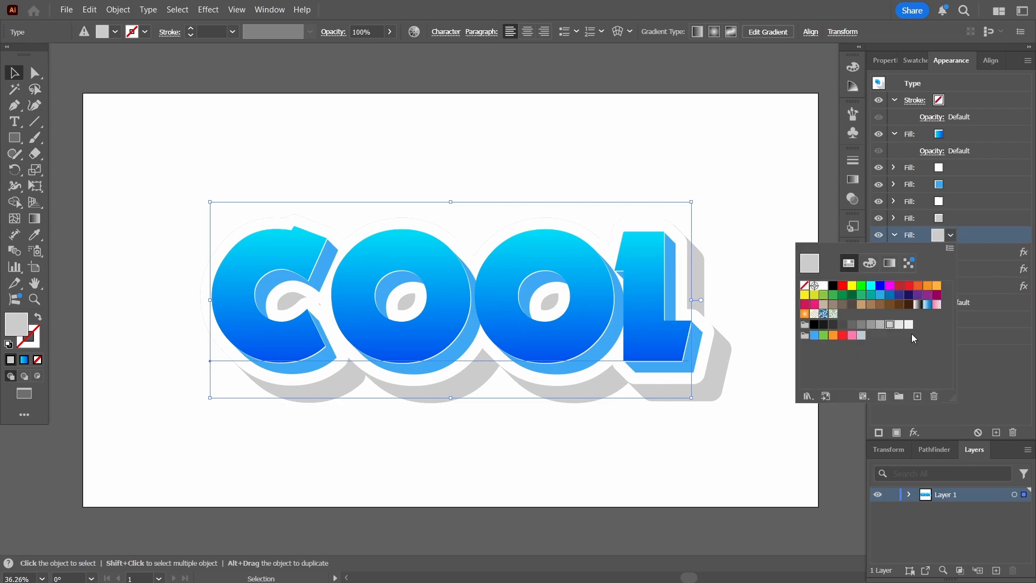
pyautogui.click(861, 324)
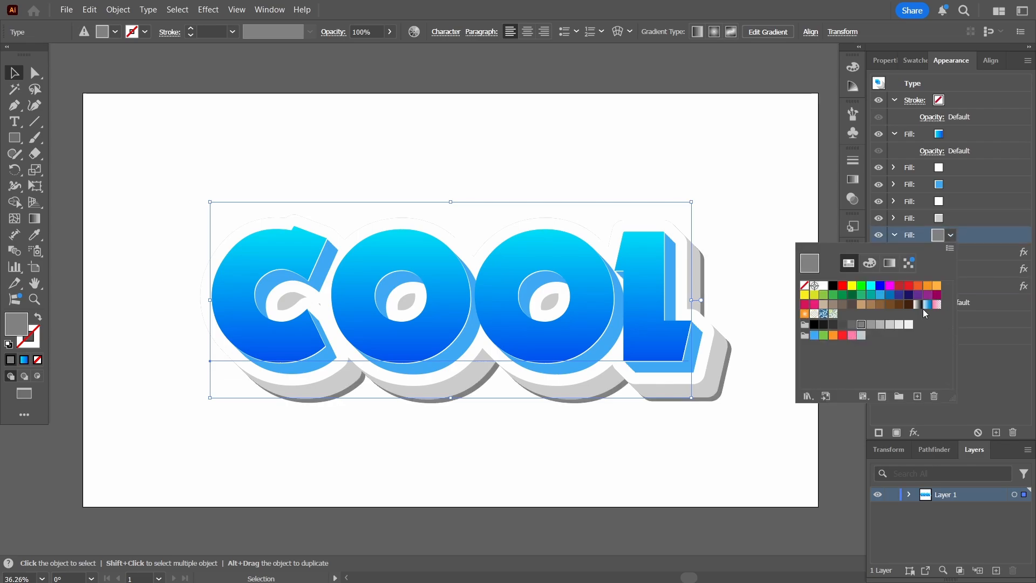
pyautogui.click(1010, 365)
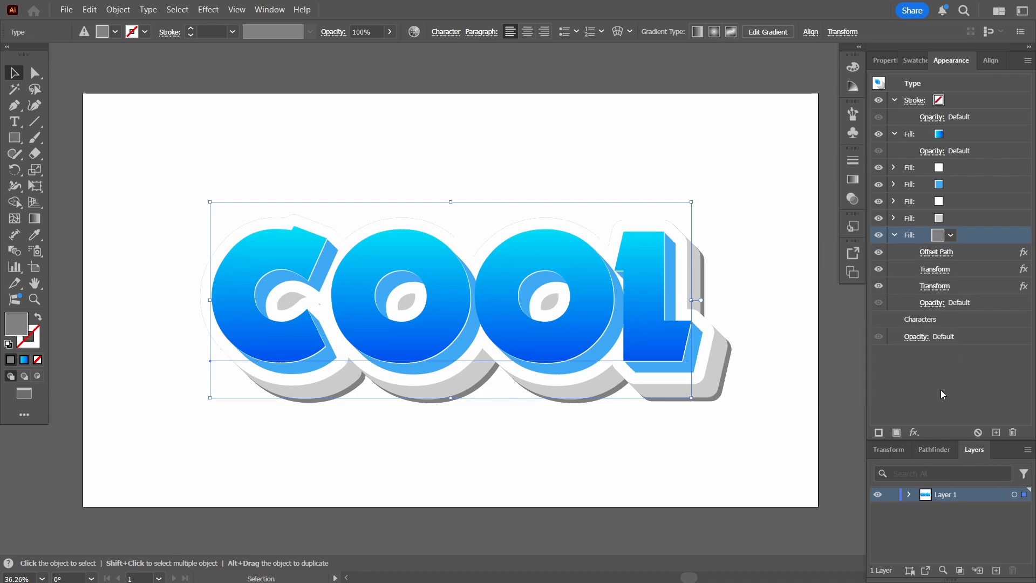
# Collapse the fill and stroke rows in the Appearance panel and deselect COOL
pyautogui.click(895, 235)
pyautogui.click(894, 132)
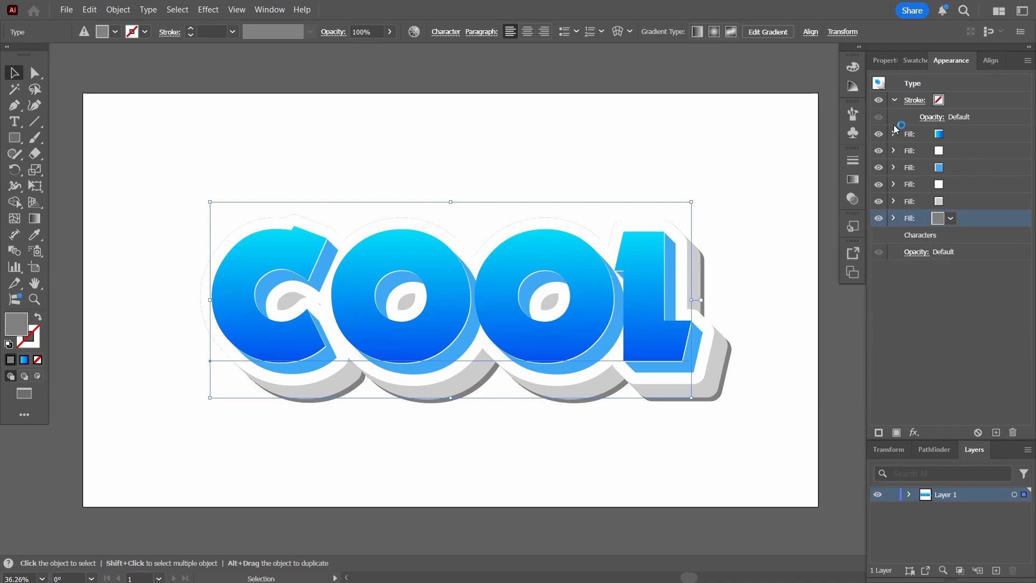
pyautogui.click(893, 100)
pyautogui.click(944, 311)
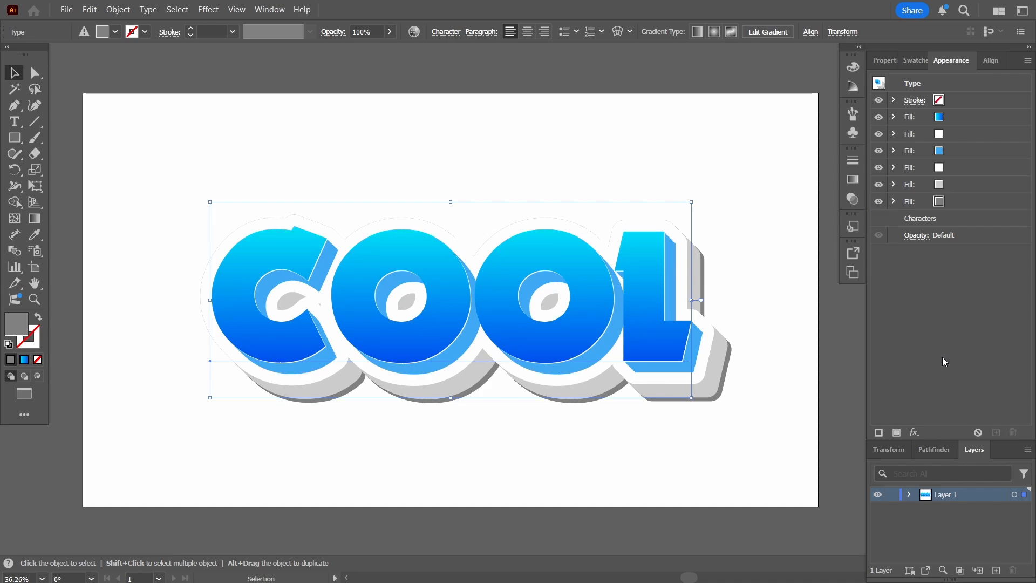
pyautogui.click(770, 170)
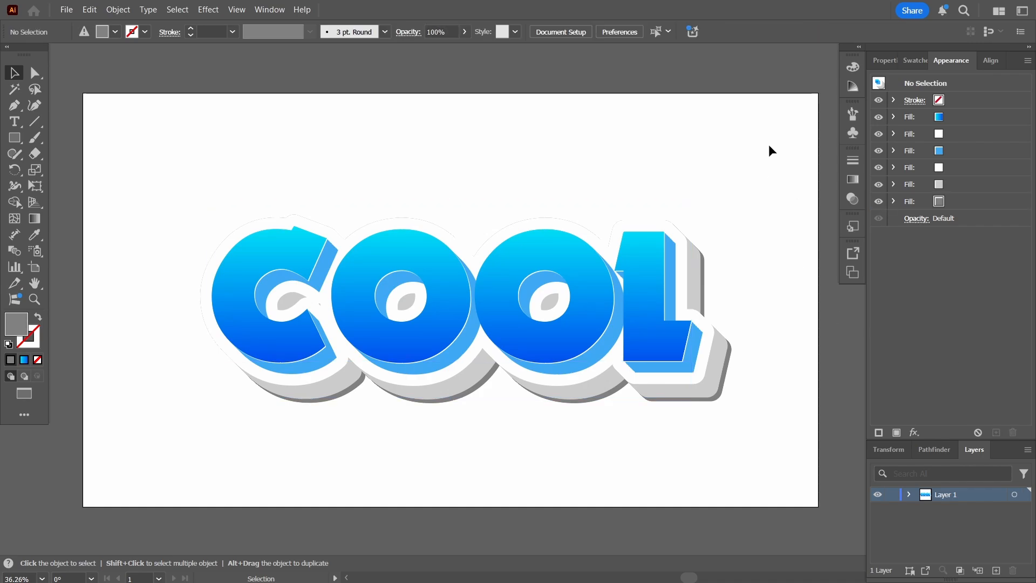
# Create a 1920×1080 rectangle on the canvas
pyautogui.click(15, 137)
pyautogui.click(215, 142)
pyautogui.write('1920')
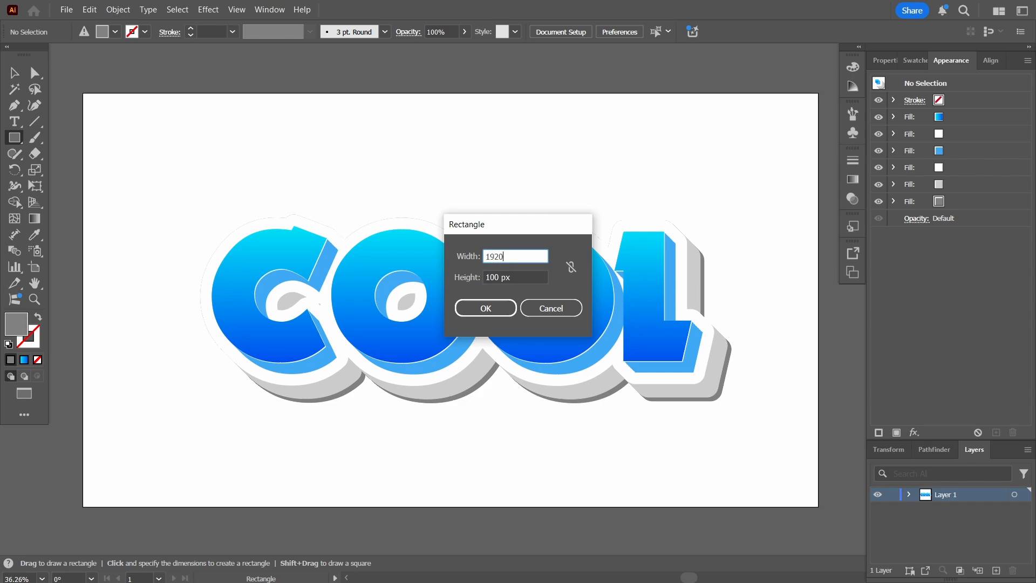
pyautogui.press('Tab')
pyautogui.write('1080')
pyautogui.press('Return')
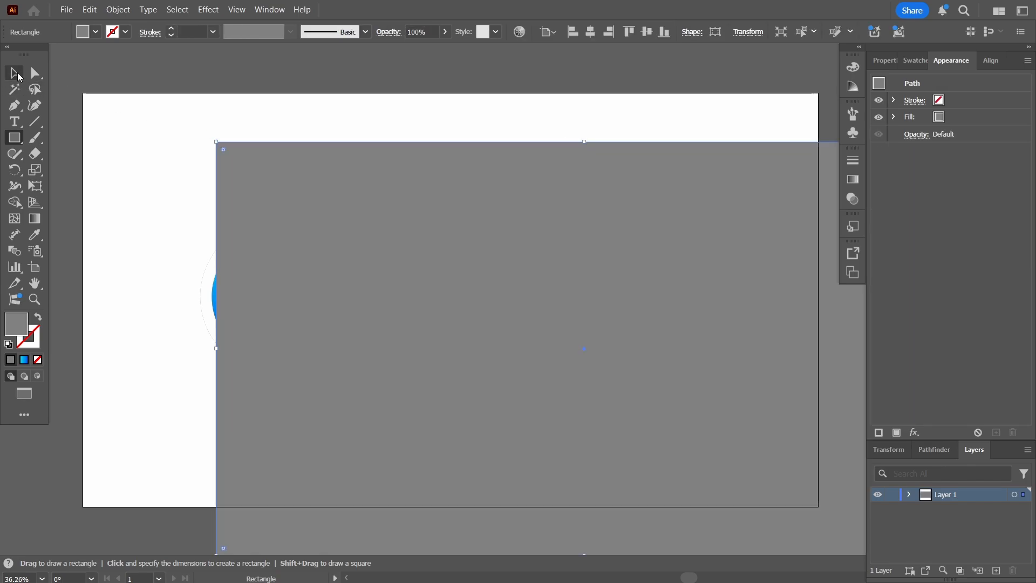
# Centre the rectangle on the artboard and send it behind the COOL lettering
pyautogui.click(20, 74)
pyautogui.click(984, 62)
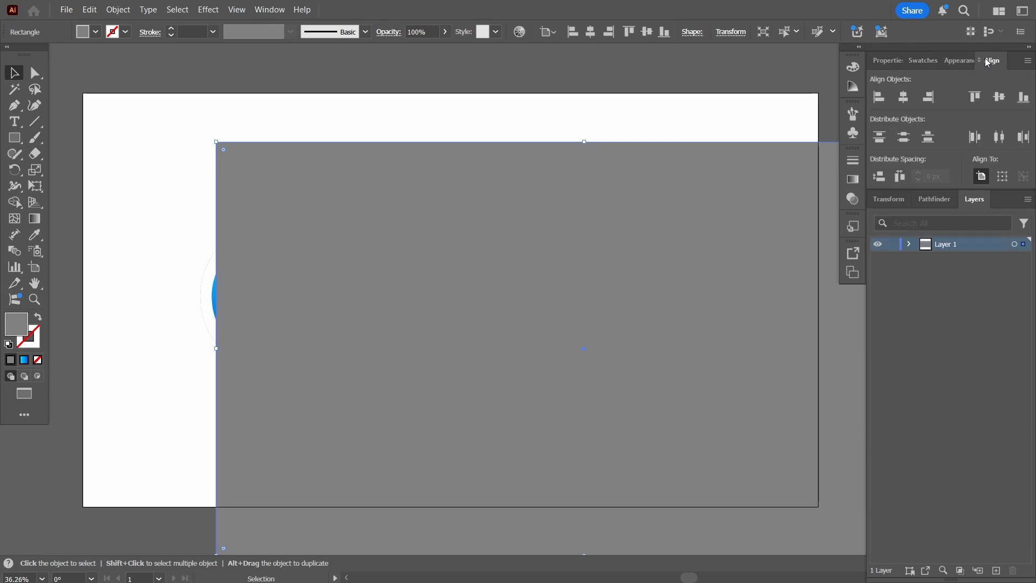
pyautogui.click(999, 97)
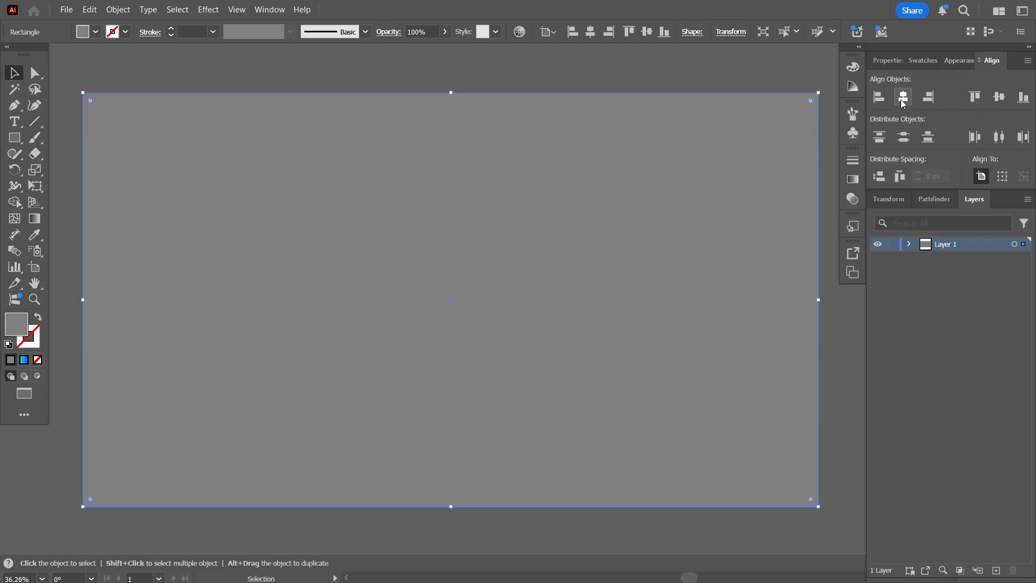
pyautogui.press('a')
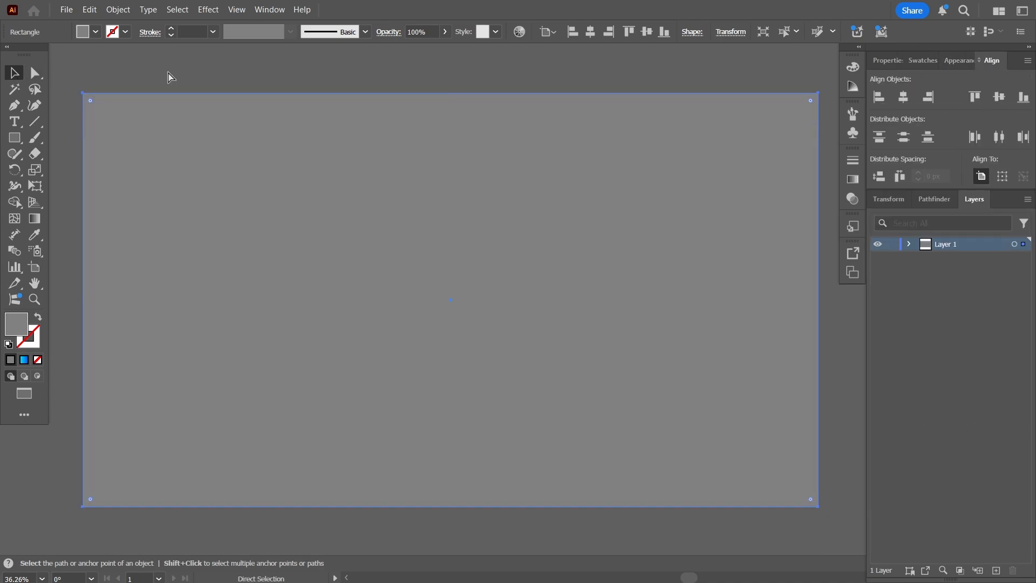
pyautogui.press('v')
pyautogui.hotkey('ctrl', 'shift', '[')
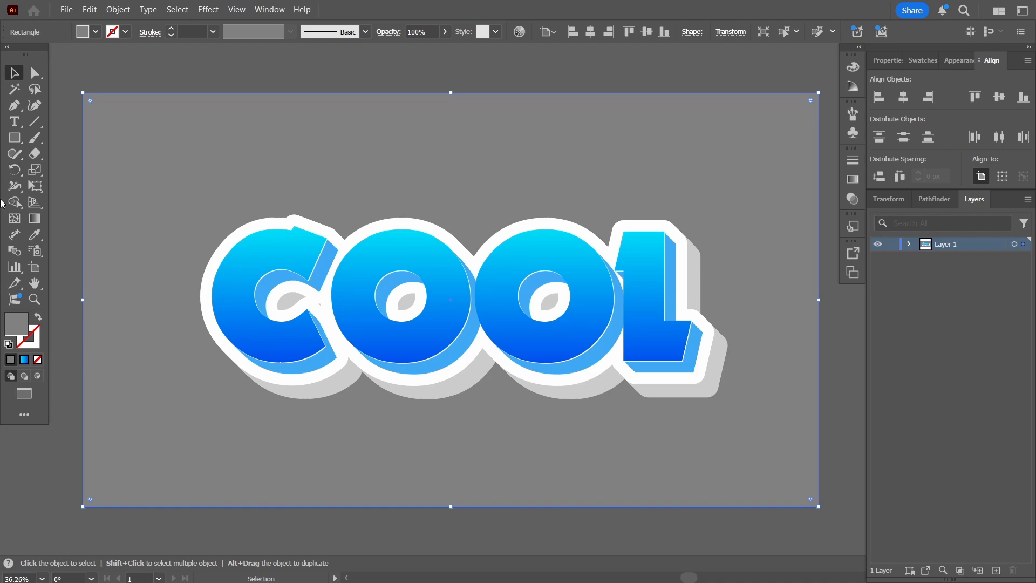
# Give the background rectangle a 90° vertical gradient with the midpoint shifted toward cyan
pyautogui.click(37, 223)
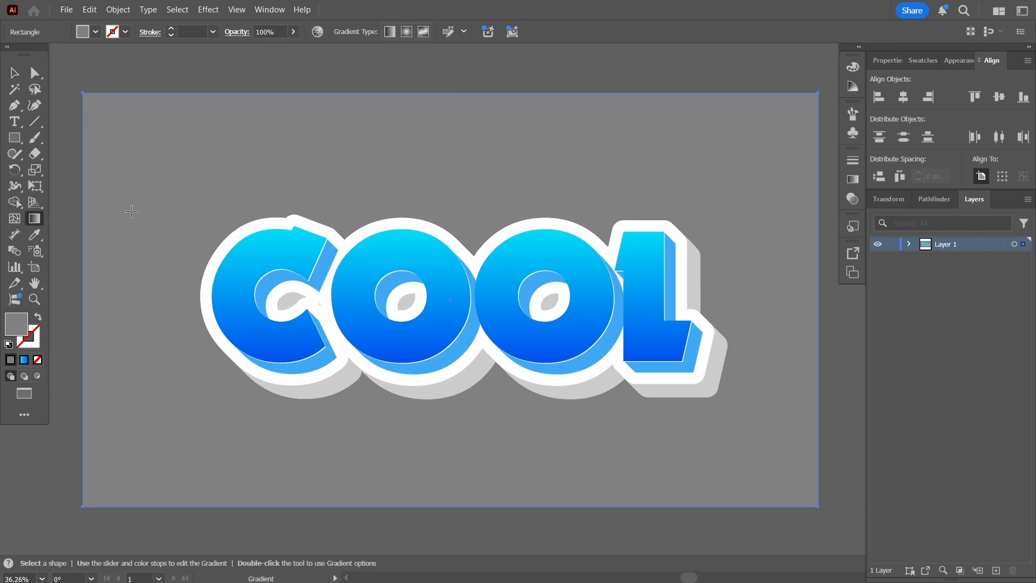
pyautogui.click(189, 168)
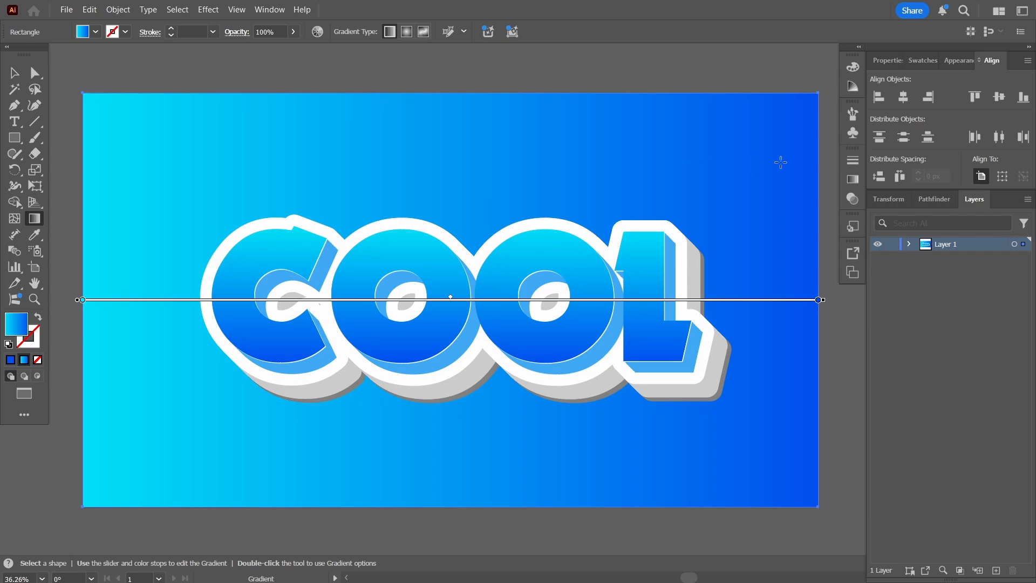
pyautogui.click(853, 179)
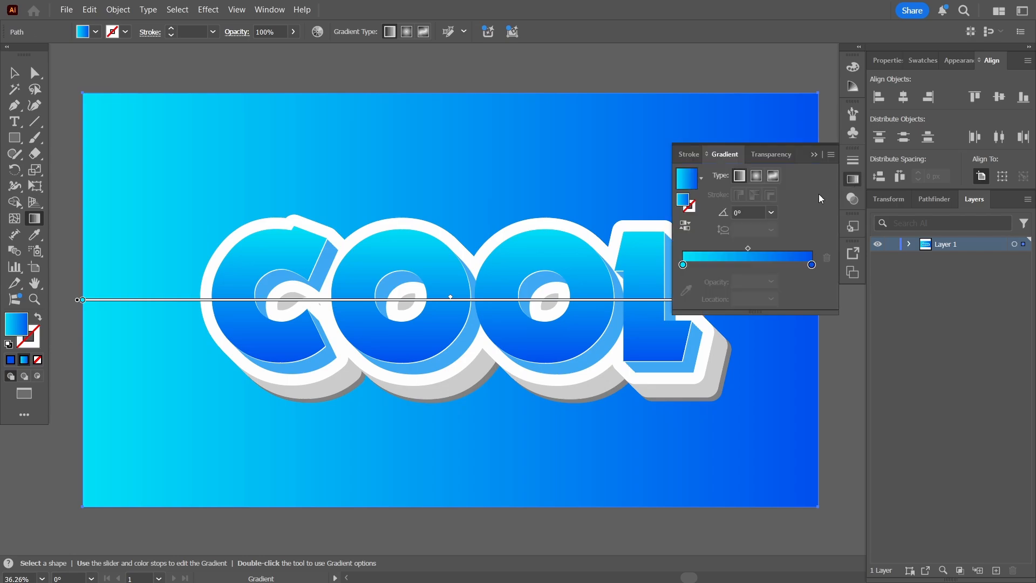
pyautogui.click(771, 213)
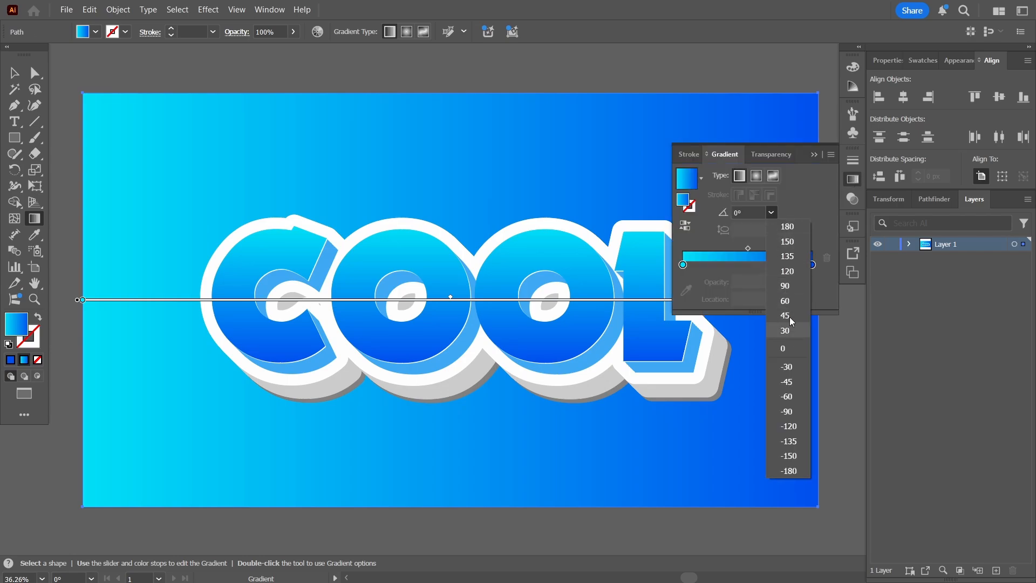
pyautogui.click(787, 284)
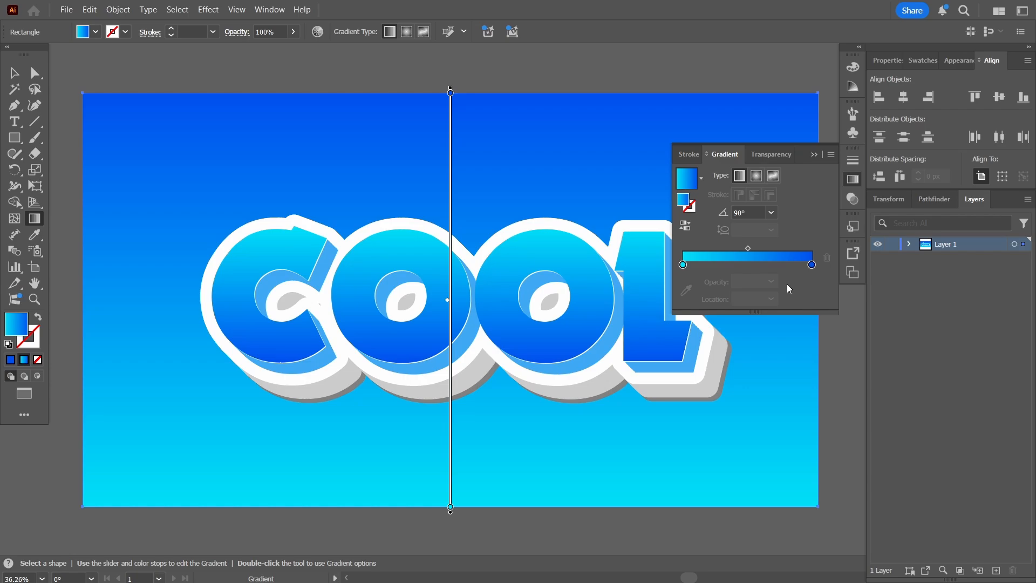
pyautogui.moveTo(748, 248); pyautogui.dragTo(737, 248)
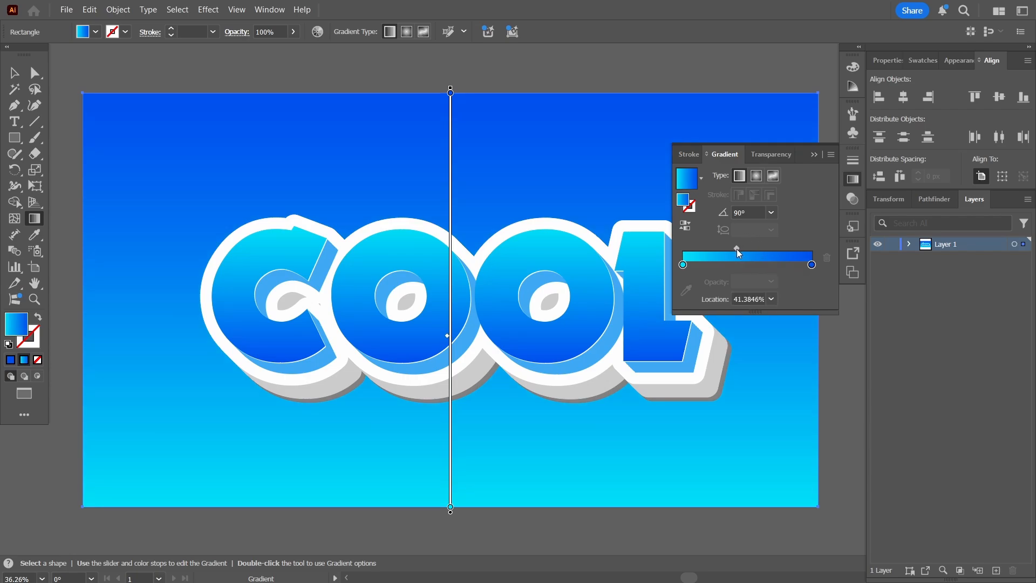
# Set the gradient's blue end stop to 055ae2, then deselect the rectangle
pyautogui.click(812, 264)
pyautogui.doubleClick(811, 264)
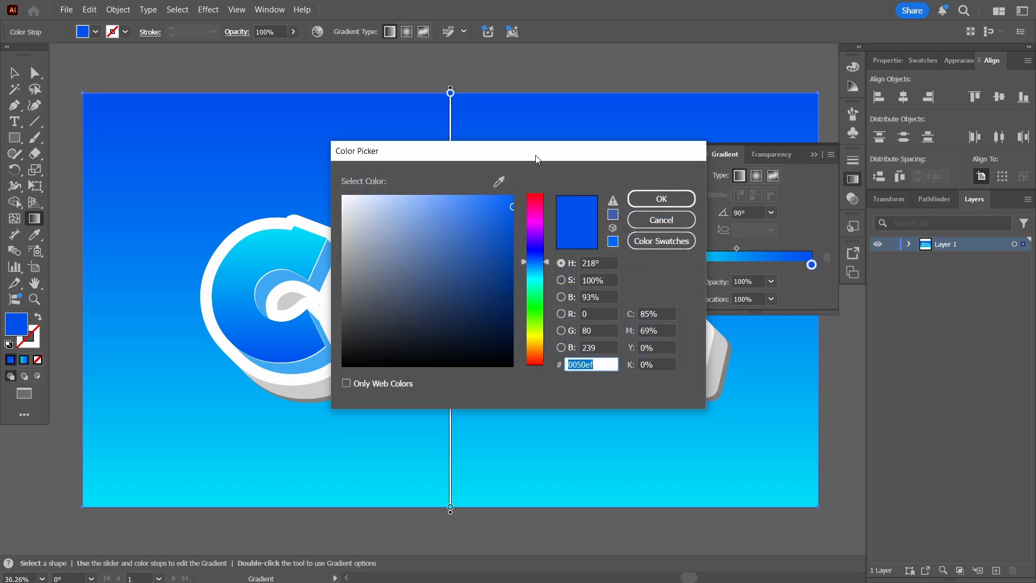
pyautogui.moveTo(538, 157); pyautogui.dragTo(723, 157)
pyautogui.moveTo(699, 215); pyautogui.dragTo(696, 221)
pyautogui.click(816, 207)
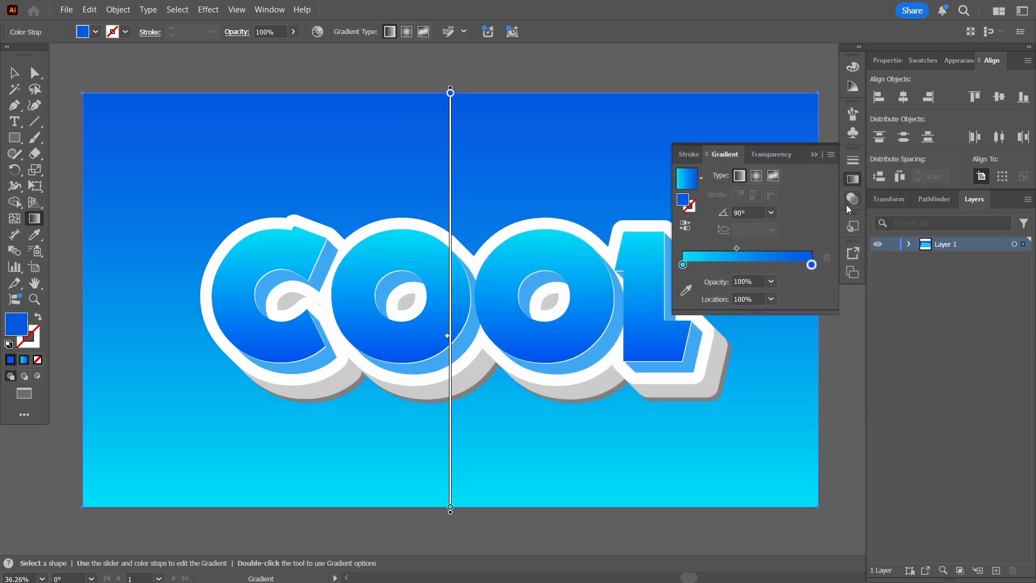
pyautogui.click(814, 156)
pyautogui.press('v')
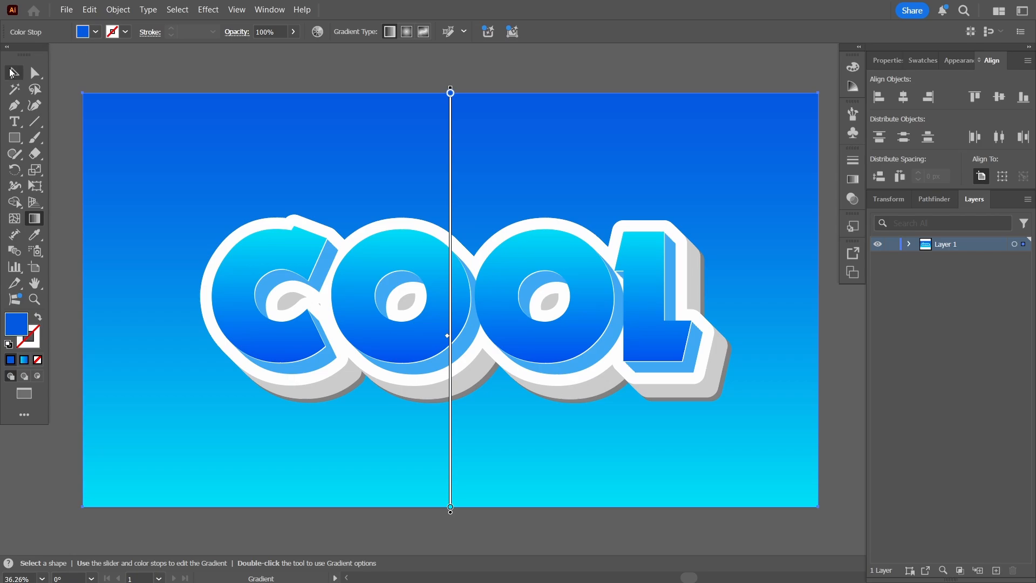
pyautogui.click(183, 67)
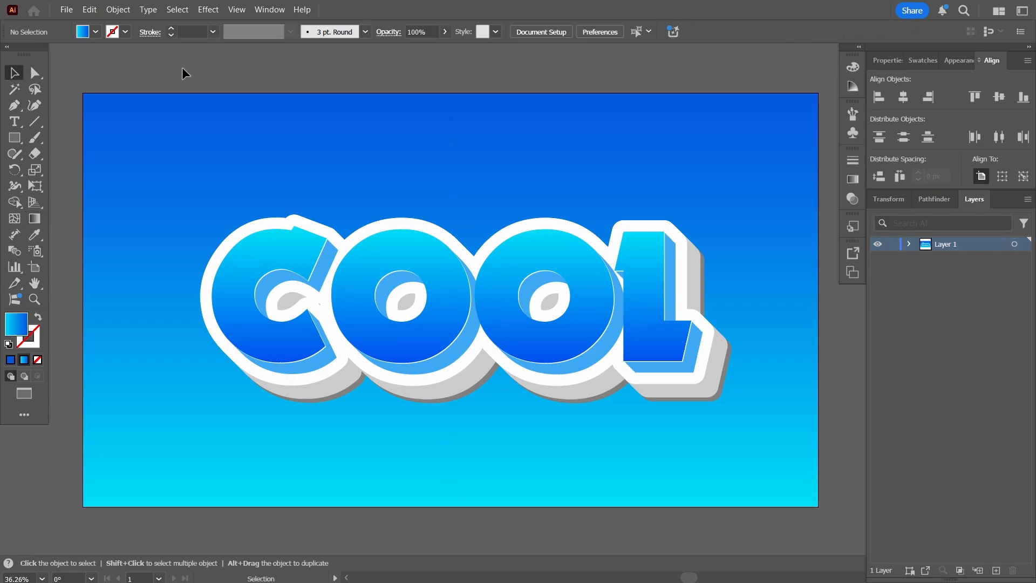
# Scale the COOL lettering up around its centre to span more of the artboard
pyautogui.click(587, 306)
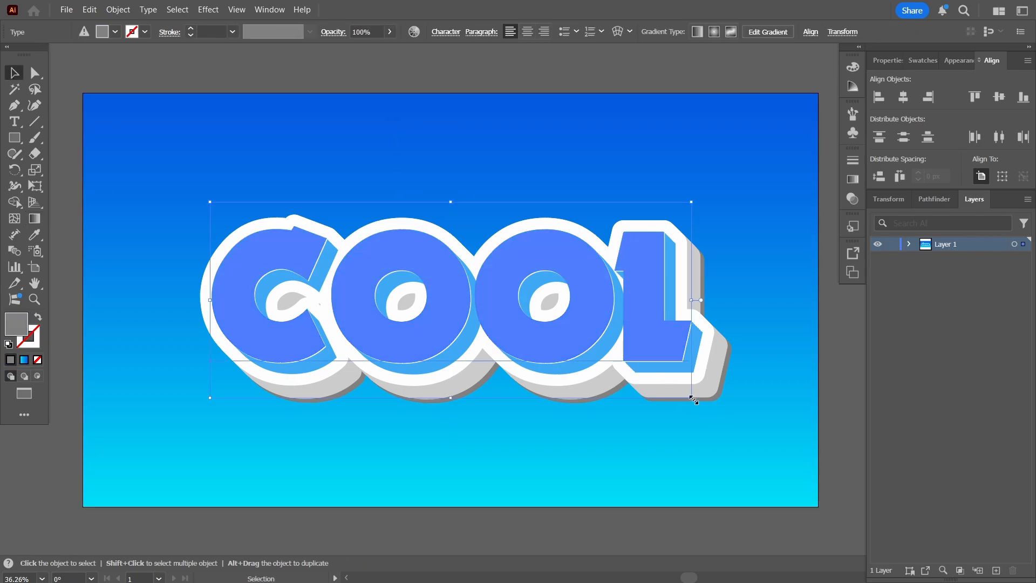
pyautogui.moveTo(692, 400); pyautogui.dragTo(754, 424)
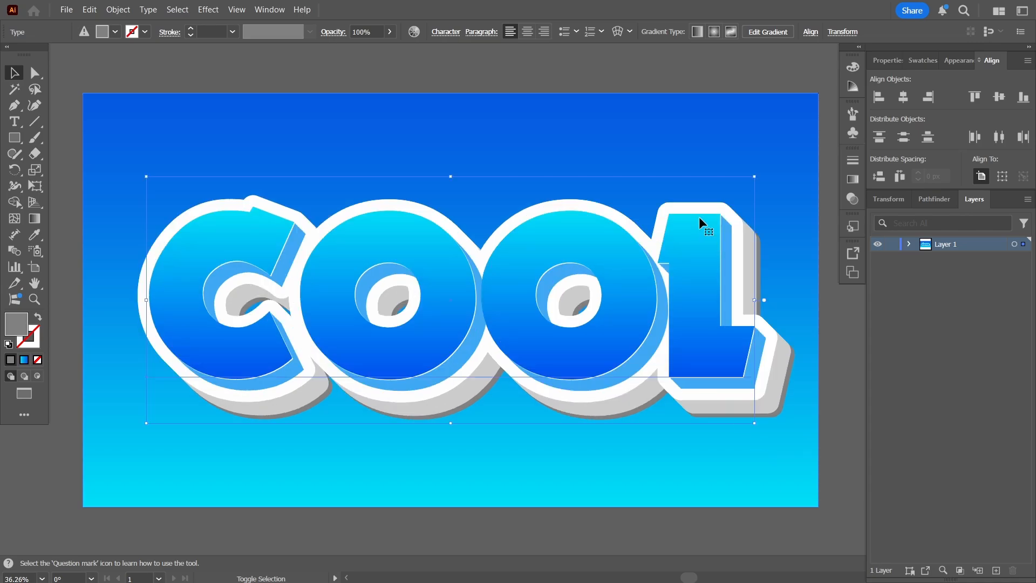
pyautogui.click(351, 67)
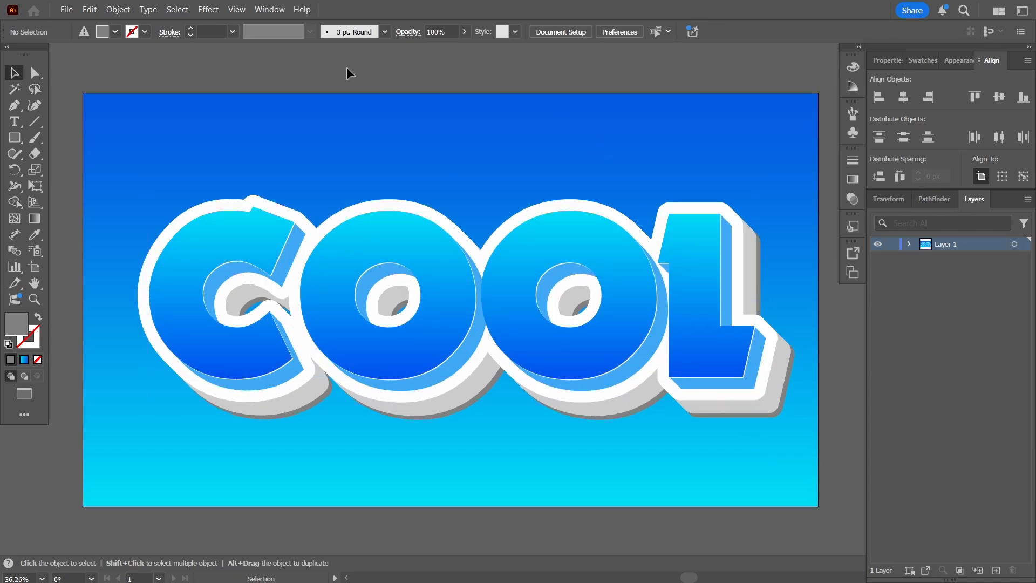
# View the artwork full screen with the zoom set to Fit On Screen
pyautogui.press('f')
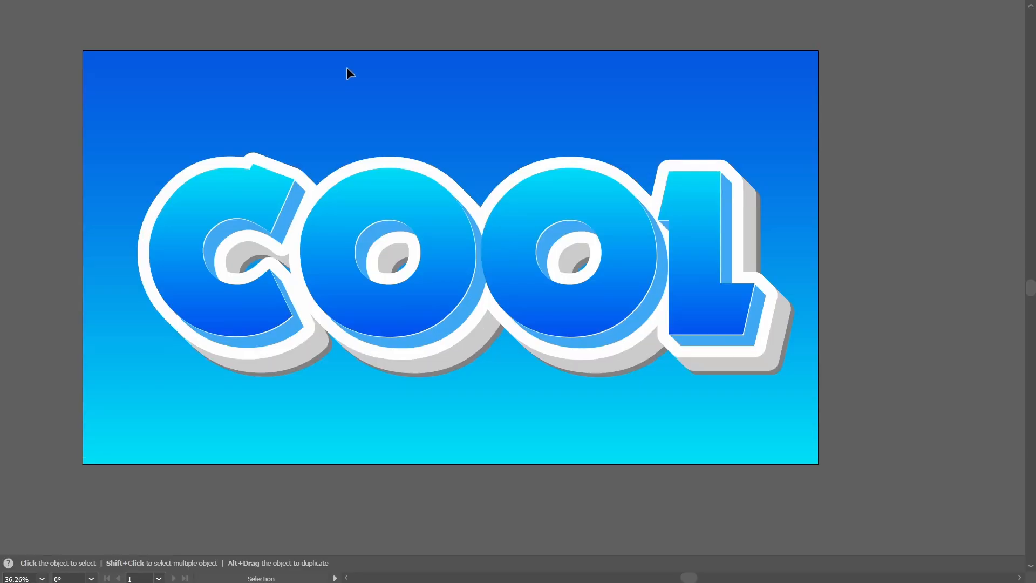
pyautogui.click(43, 579)
pyautogui.scroll(-1, 53, 529)
pyautogui.click(65, 564)
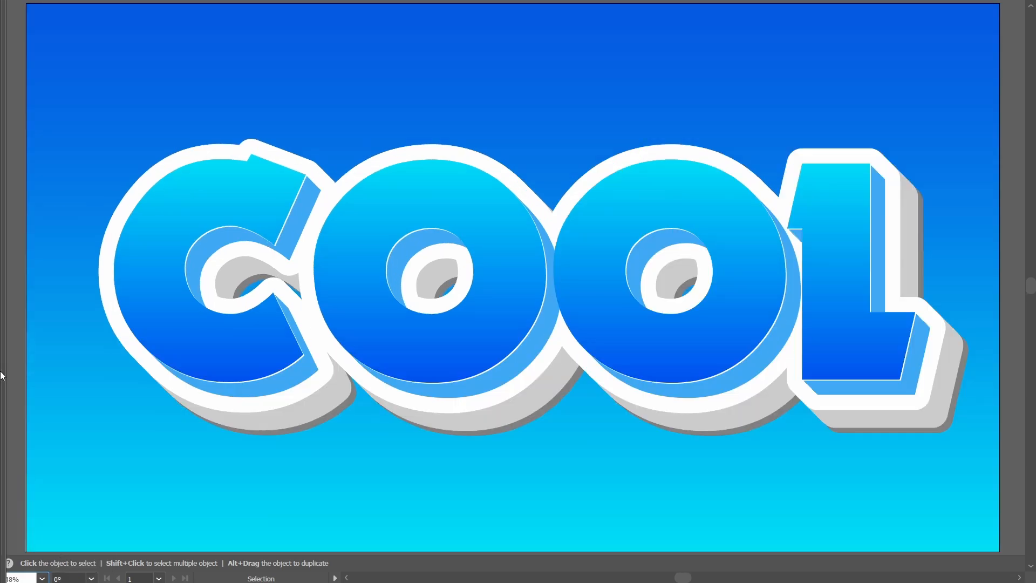
pyautogui.moveTo(6, 442)
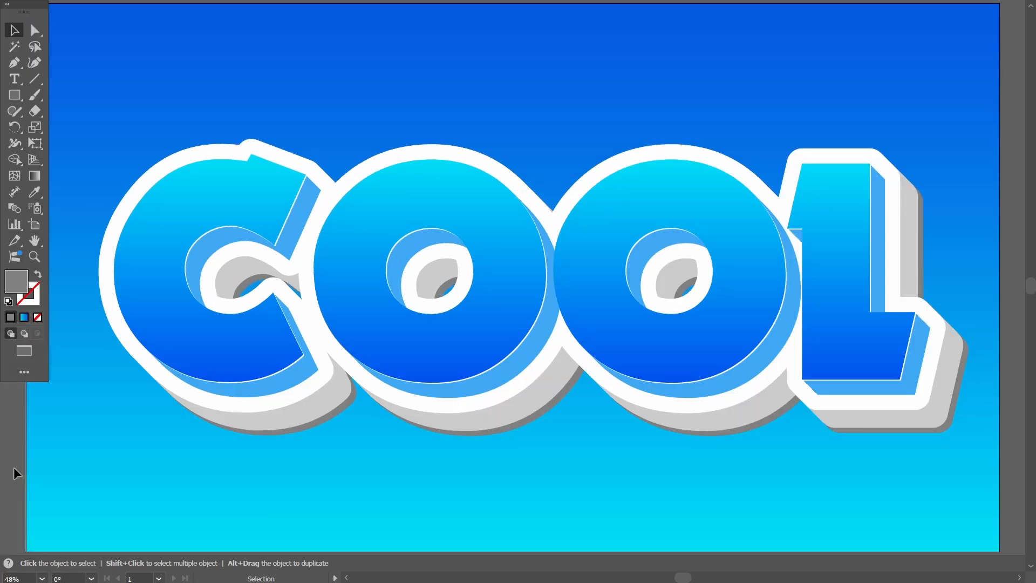